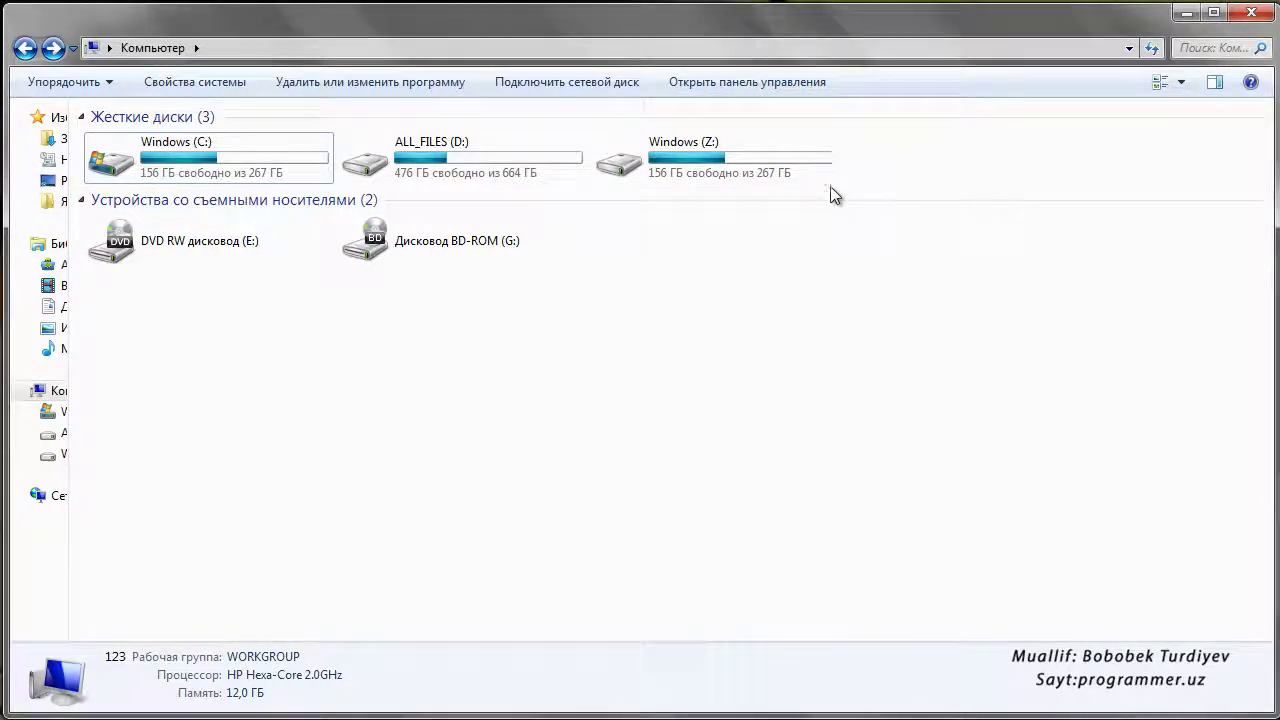
Open the Windows (Z:) drive and review the folders and README file in its root.
double_click(719, 161)
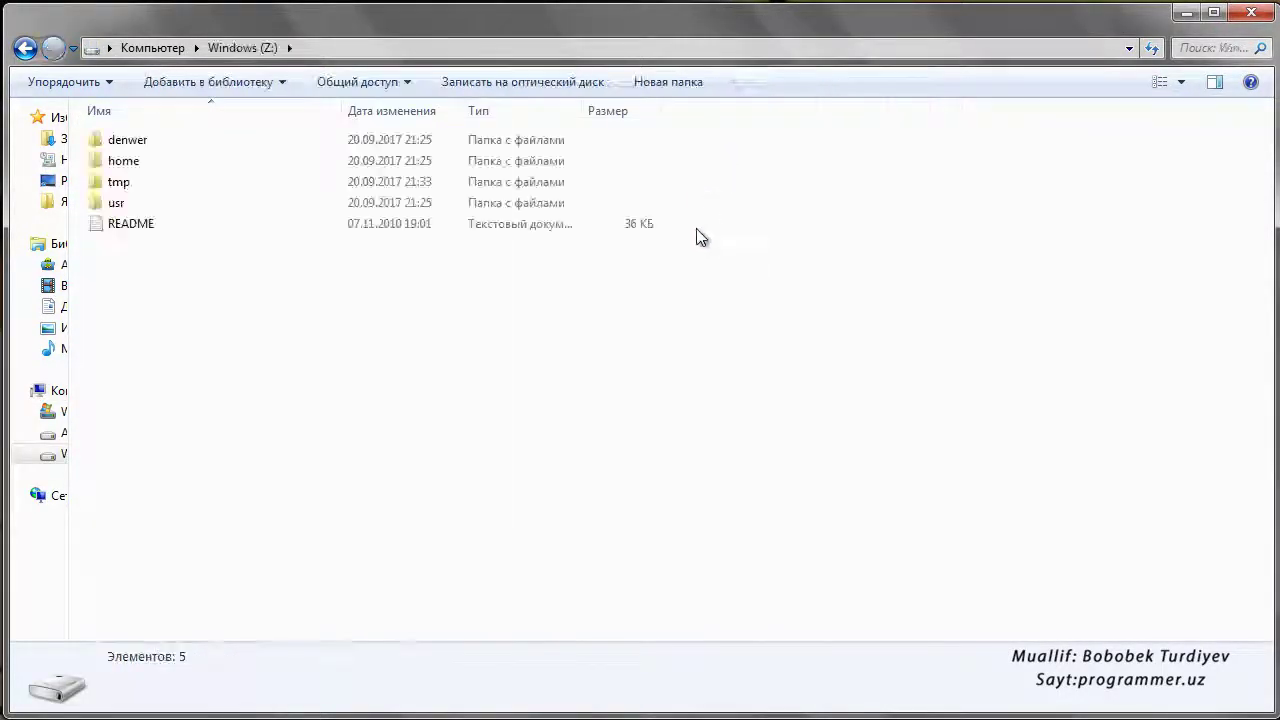
left_click_drag(722, 372, 166, 120)
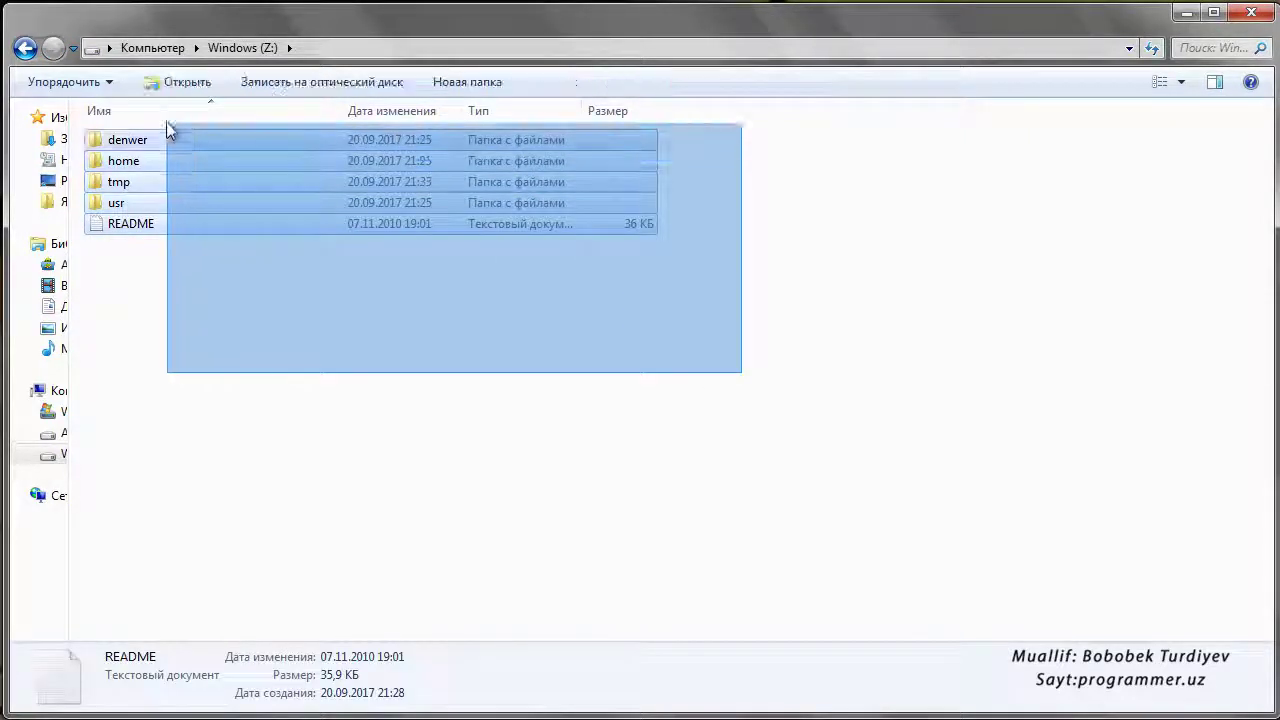
left_click(226, 305)
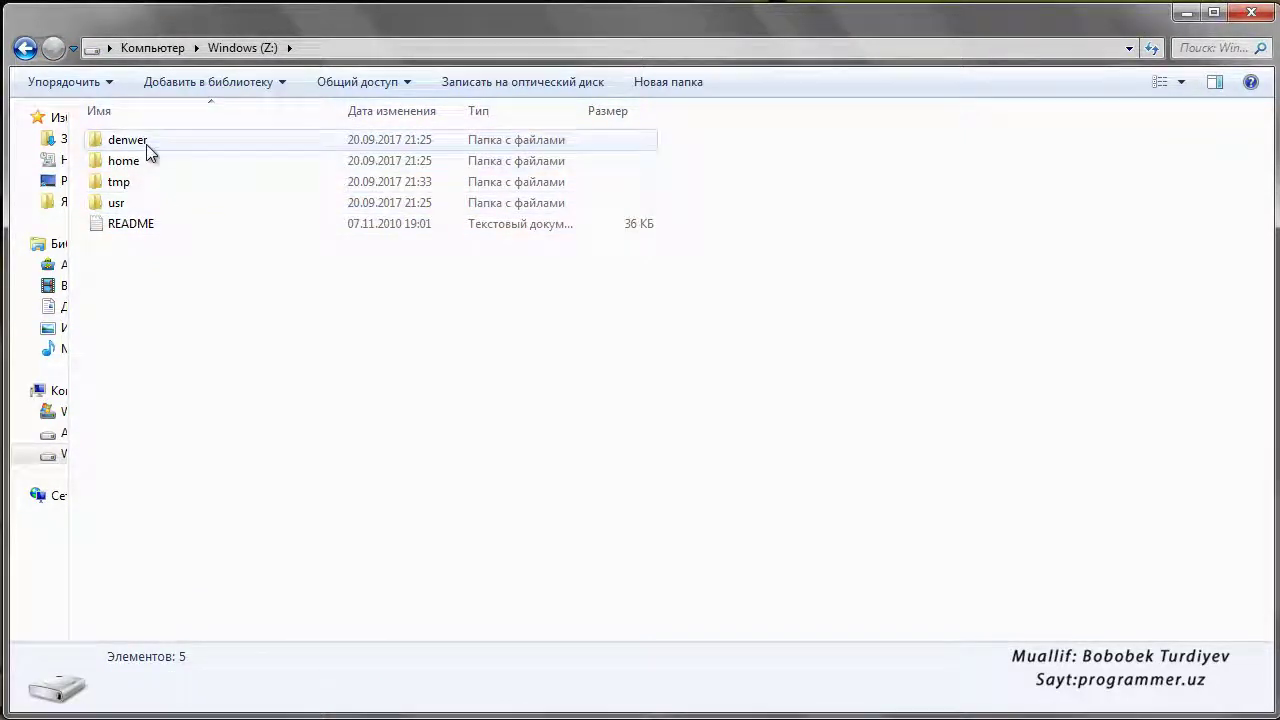
Open the README text file on the Z: drive, skim the Denwer description, and close it.
double_click(162, 224)
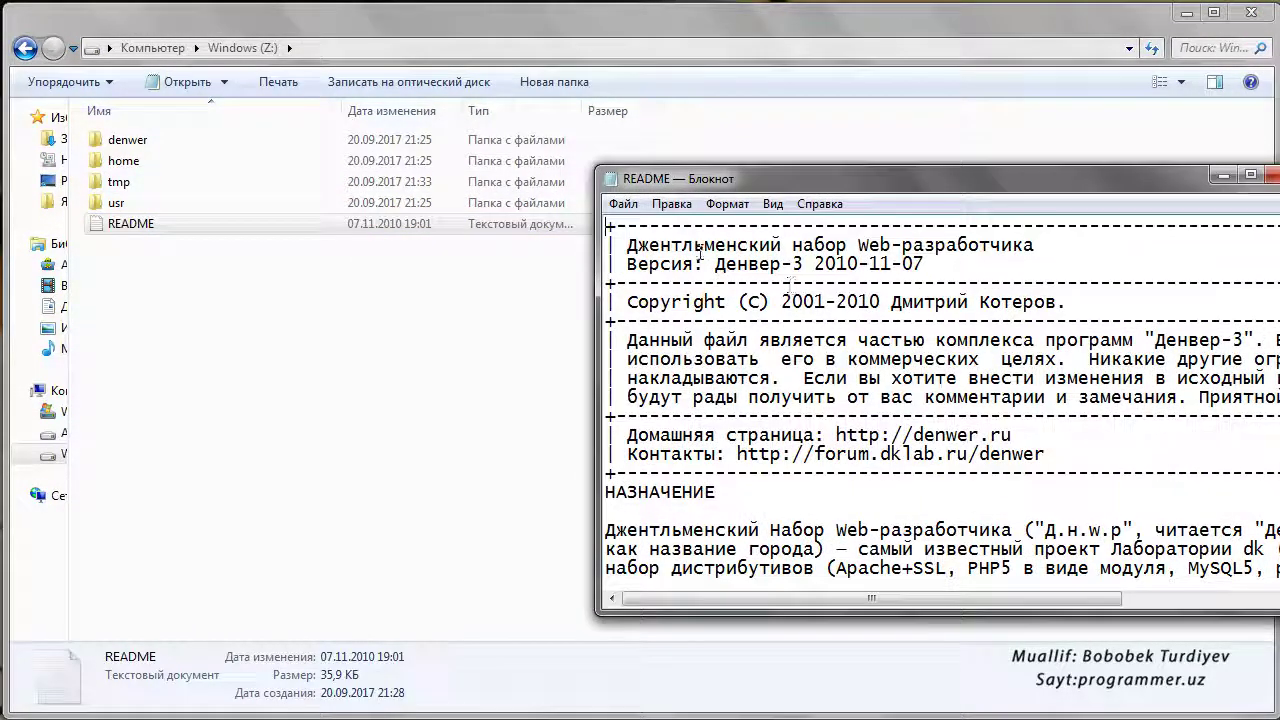
left_click_drag(784, 167, 592, 120)
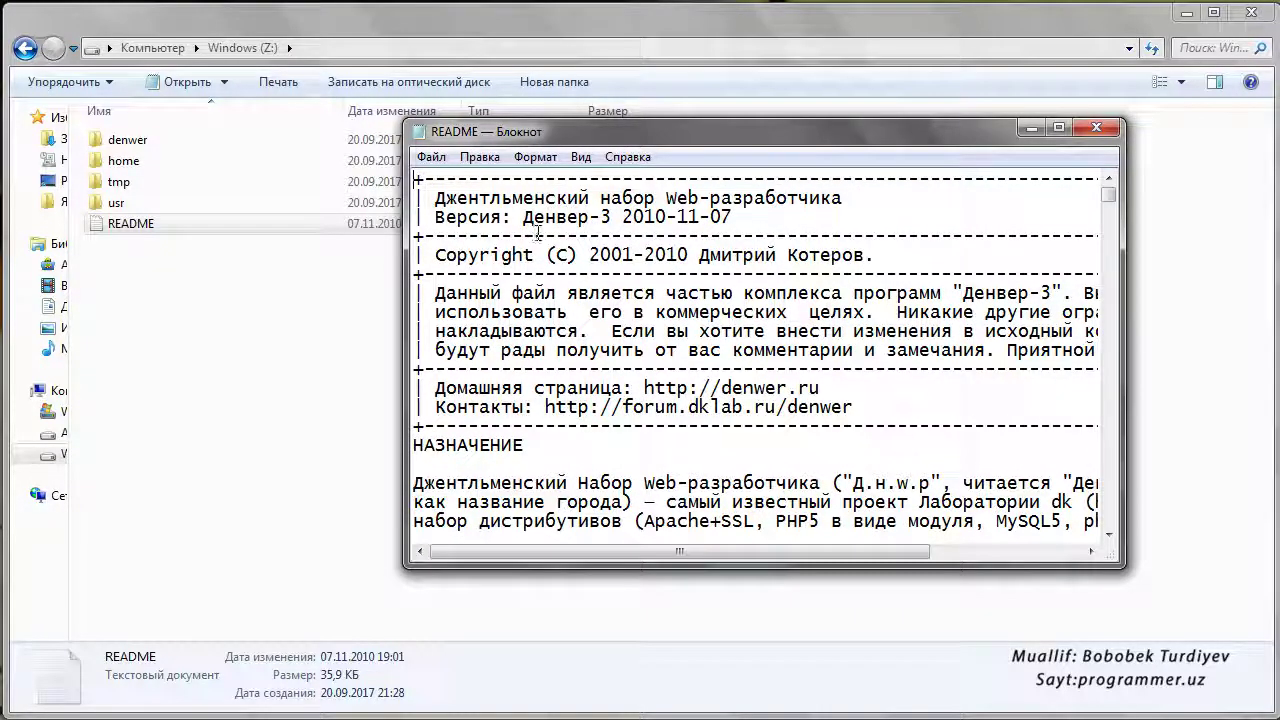
scroll(536, 262, "down", 2)
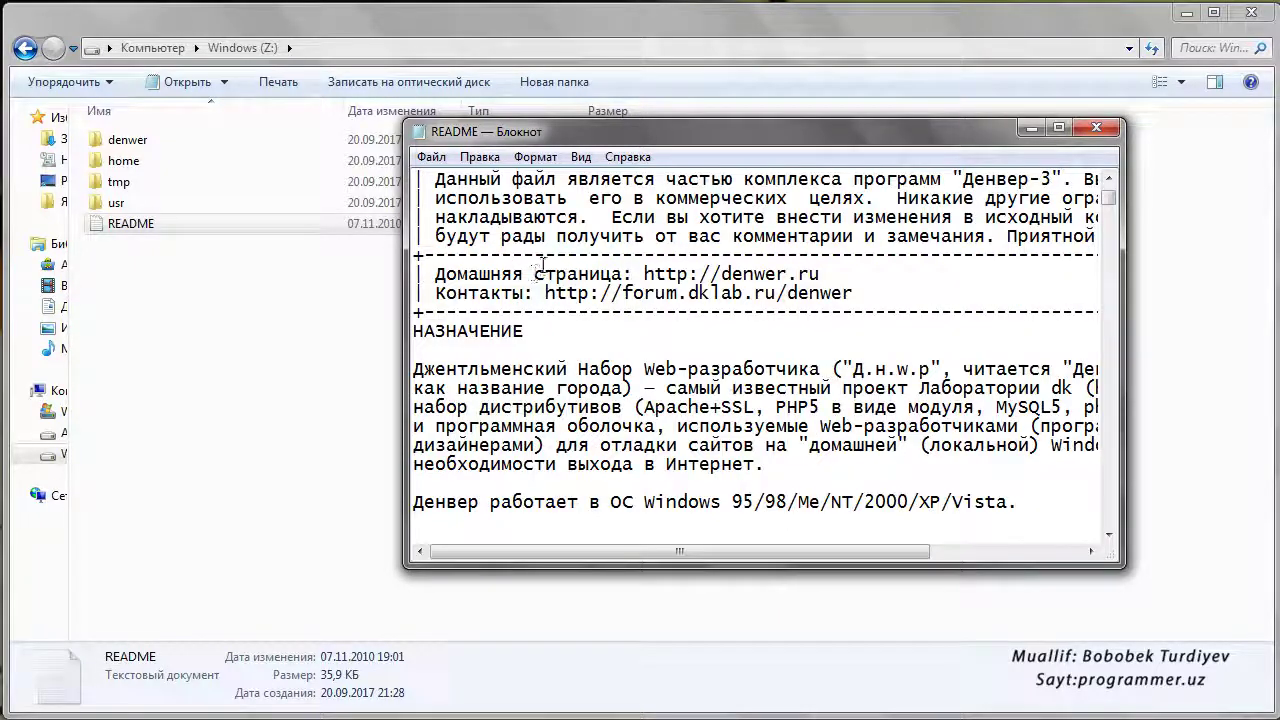
scroll(750, 345, "down", 1)
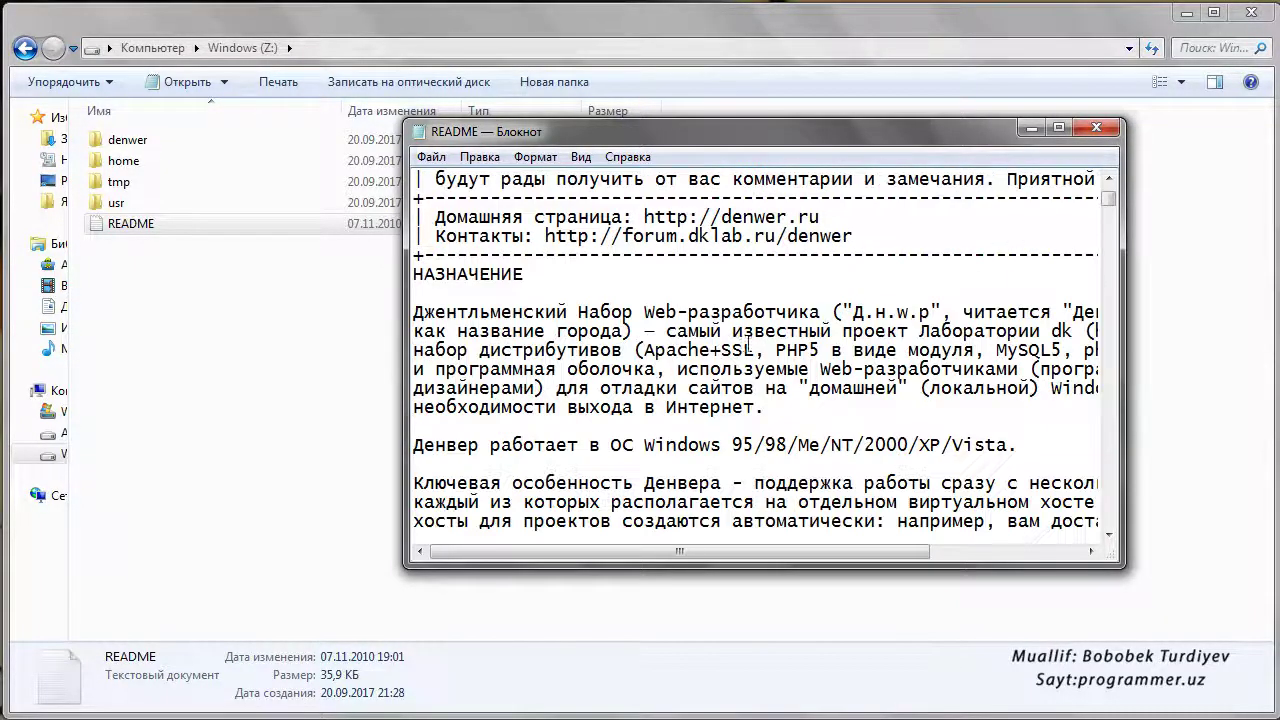
scroll(740, 332, "down", 7)
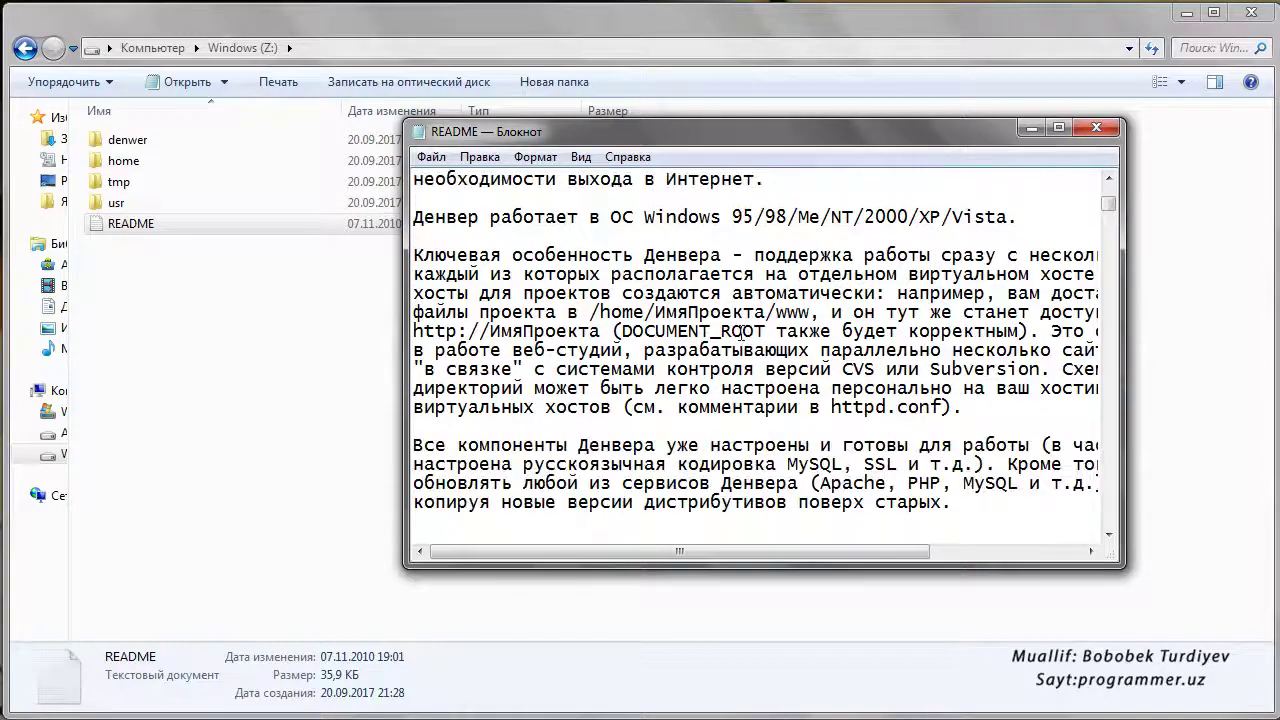
scroll(766, 332, "down", 7)
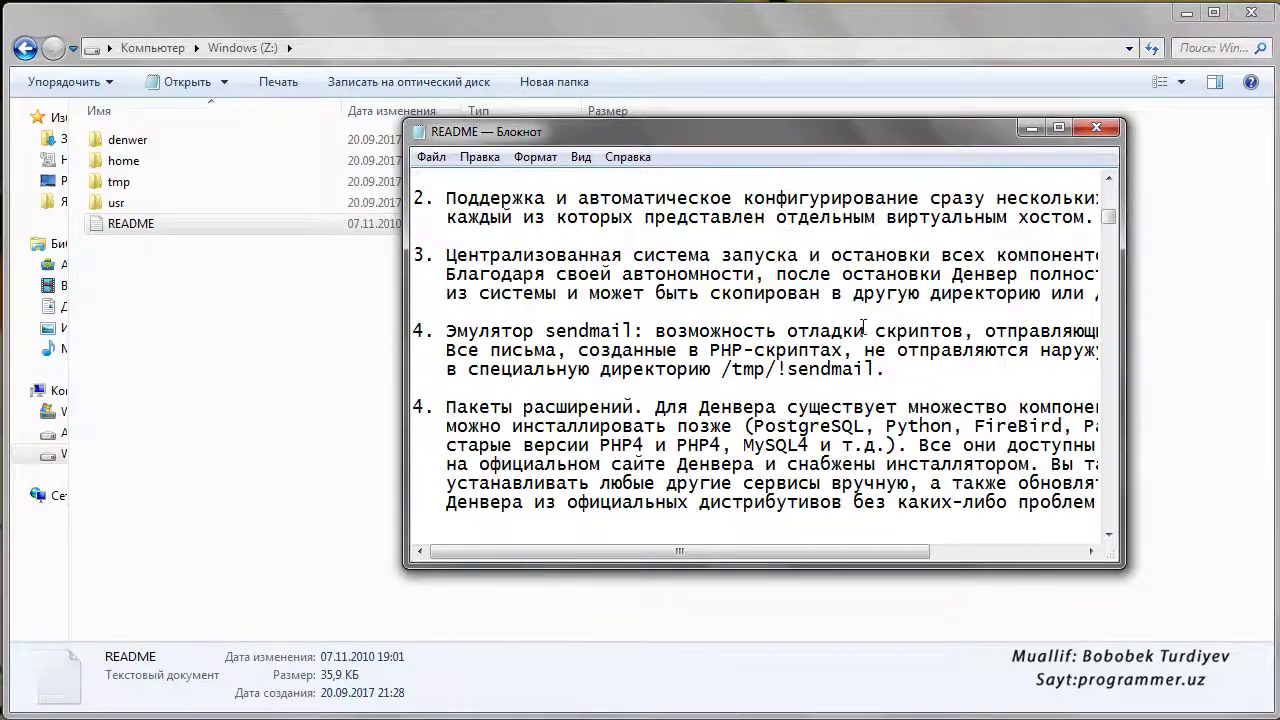
left_click(1096, 127)
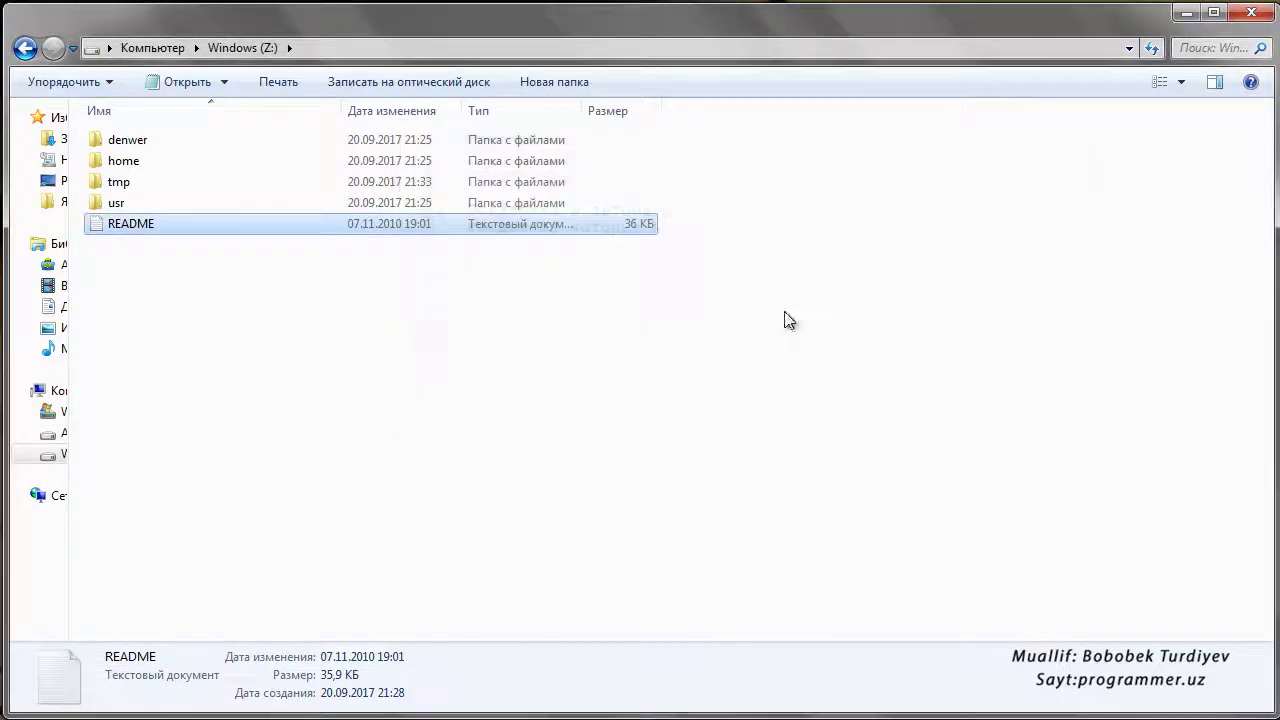
Open the denwer folder to view its contents, and return to the root of the Z: drive.
left_click(413, 295)
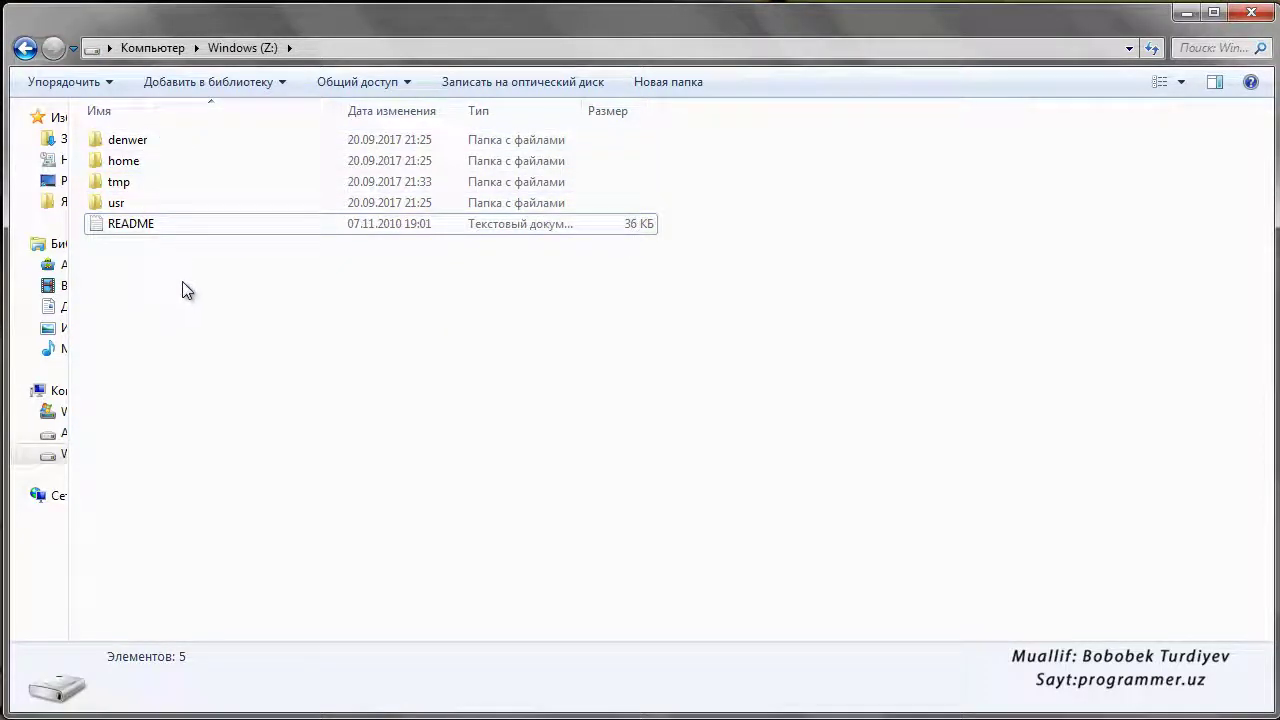
double_click(146, 140)
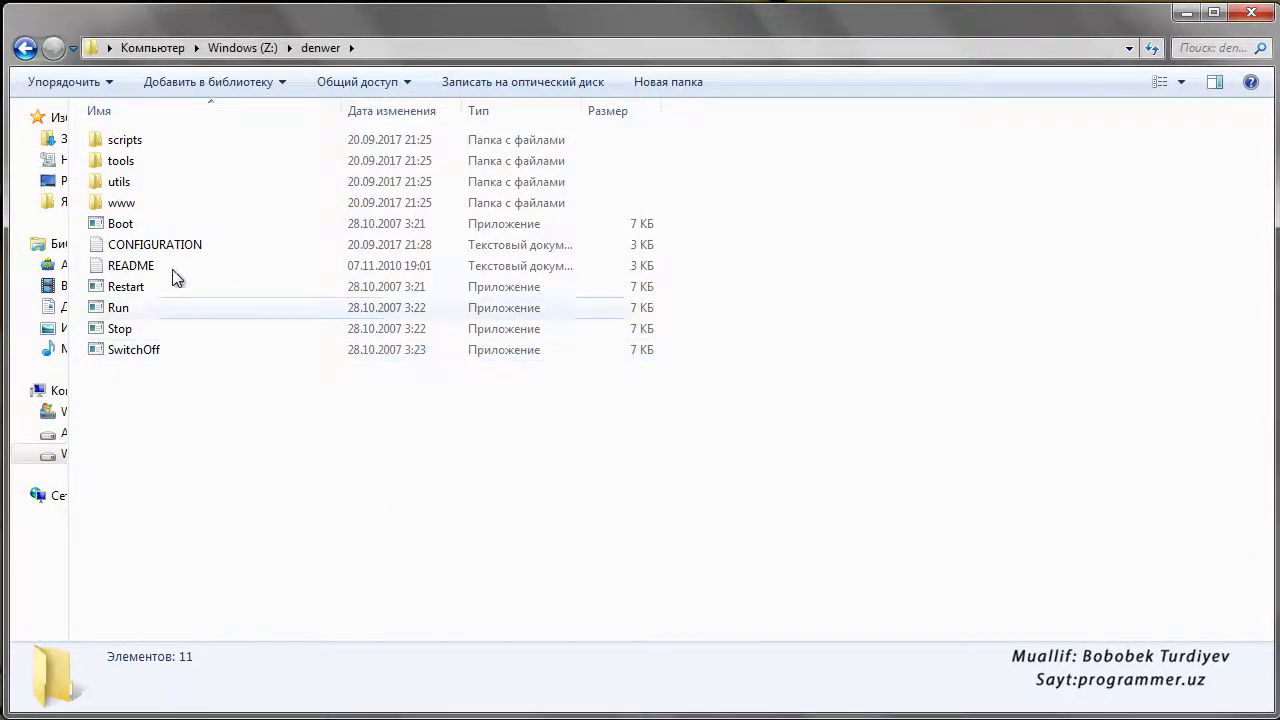
left_click(243, 48)
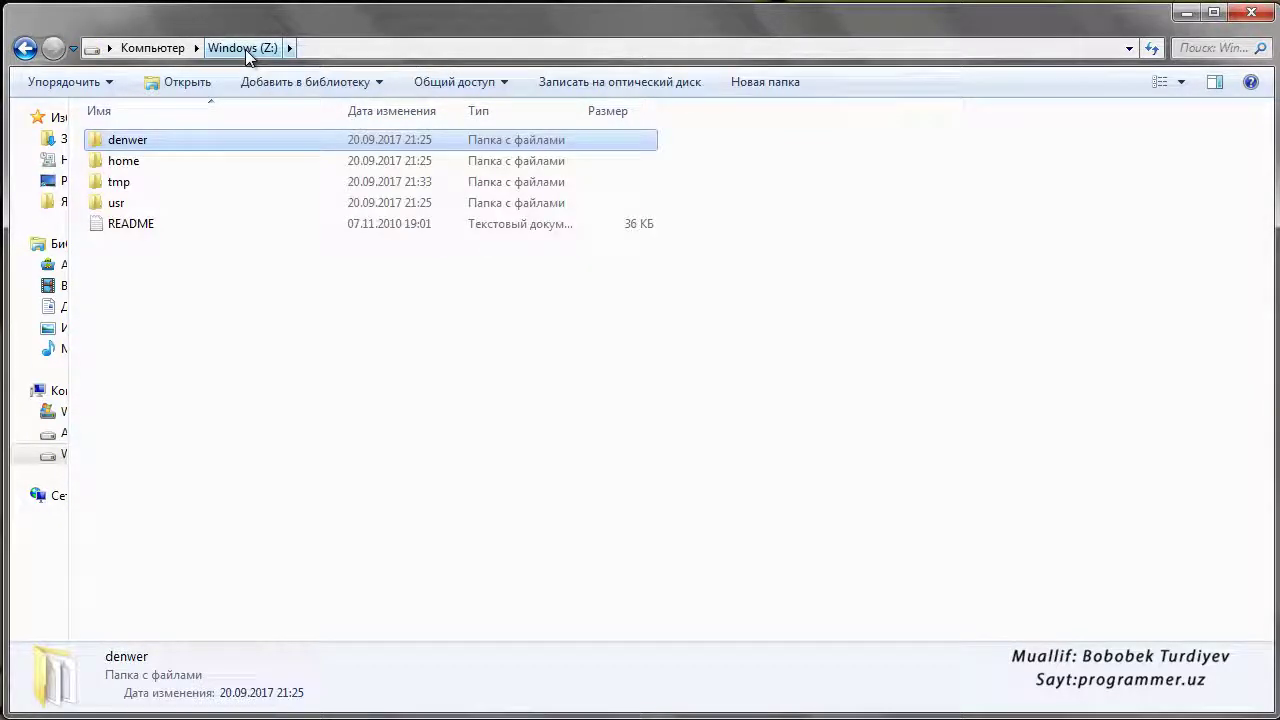
Go up to the computer's drive list and compare the free space and capacity of drives C: and Z:.
left_click(158, 47)
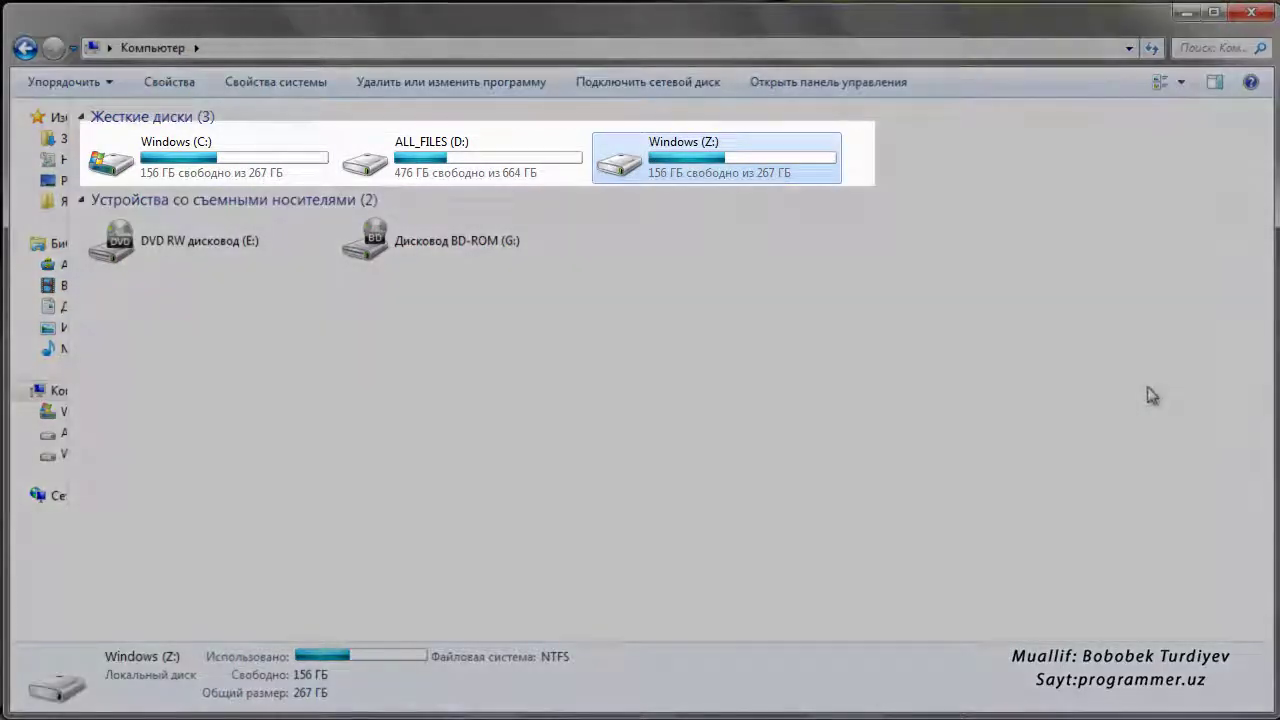
left_click(634, 211)
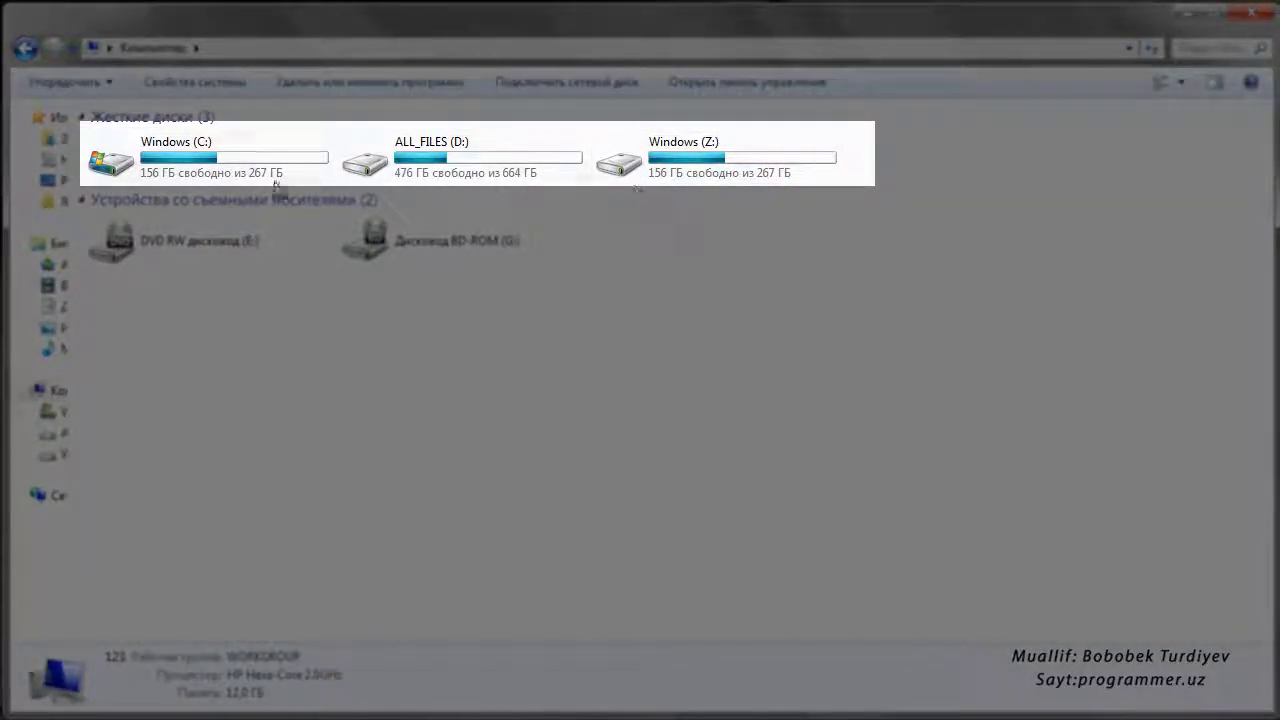
left_click(199, 171)
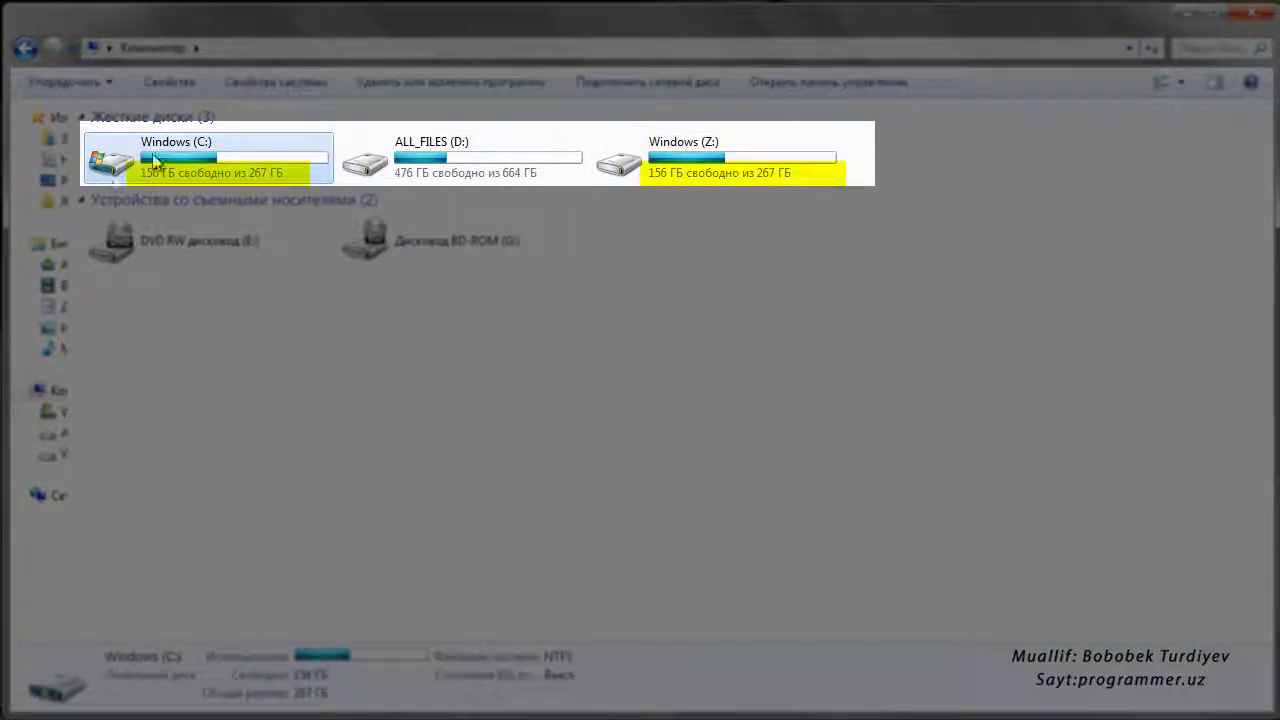
left_click(688, 175)
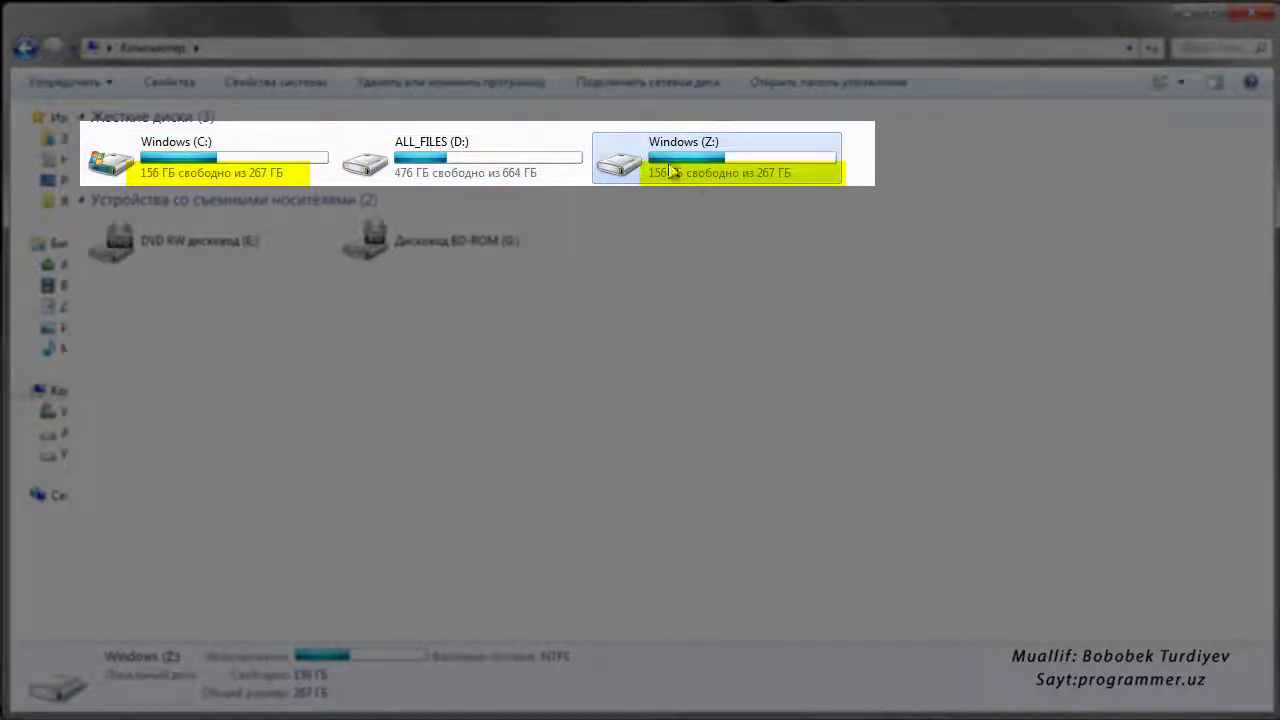
left_click(900, 166)
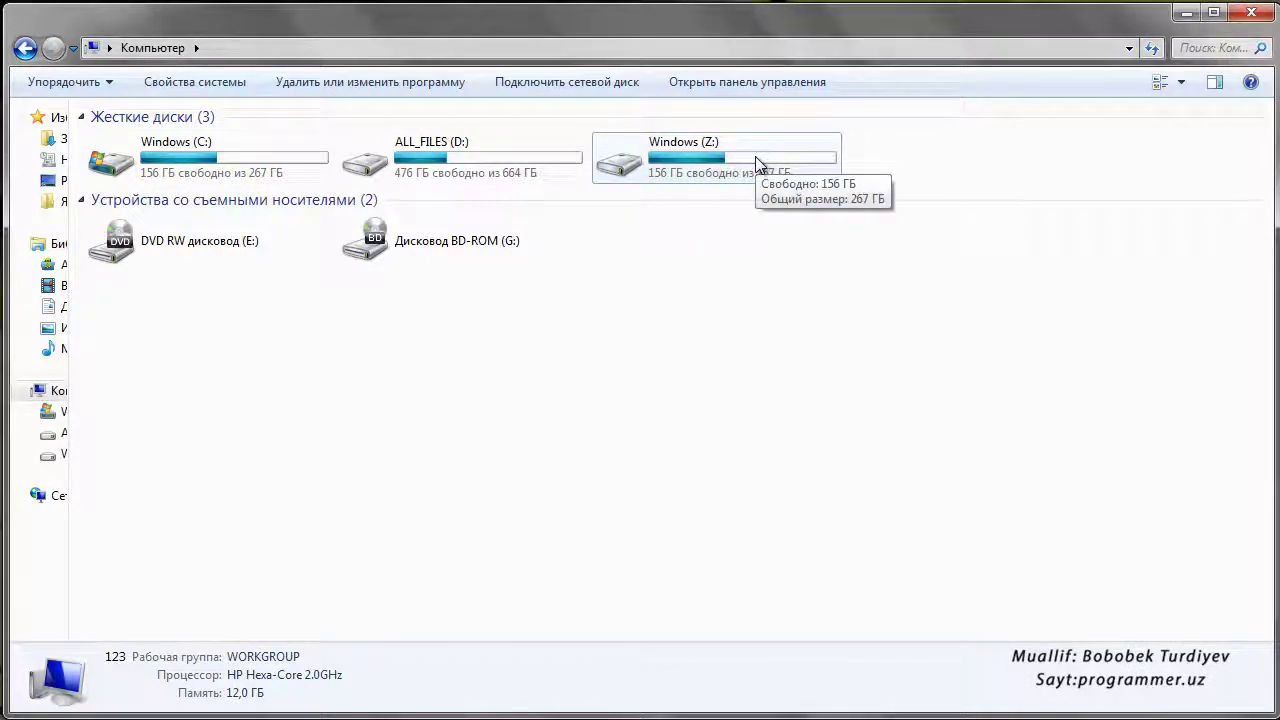
left_click(757, 164)
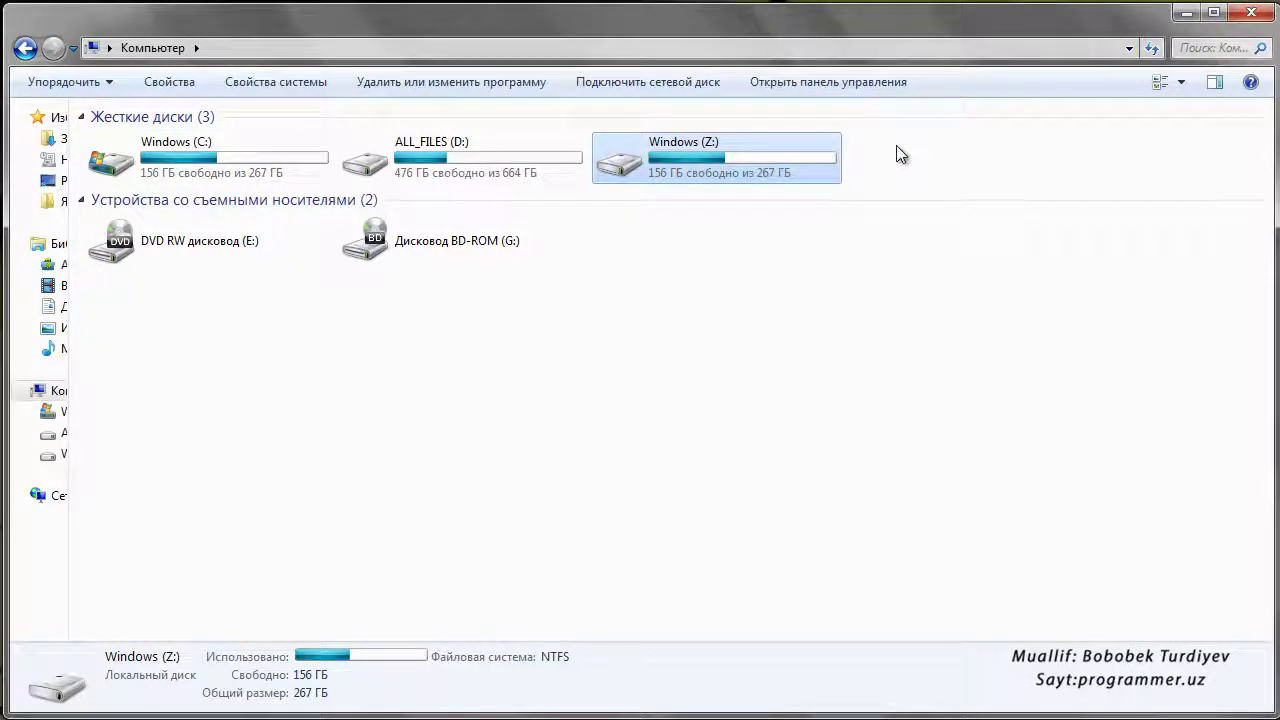
left_click(899, 146)
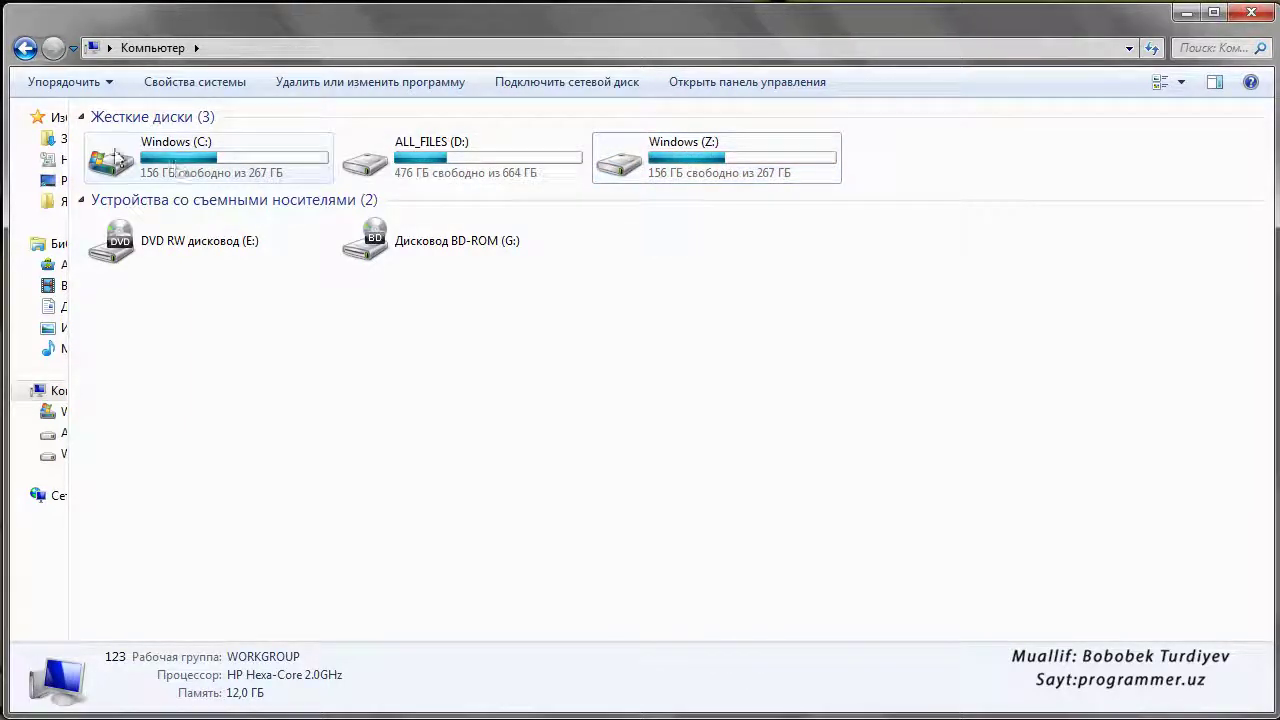
Open the WebServers folder on the Windows (C:) drive and select all its items for comparison with Z:.
double_click(150, 166)
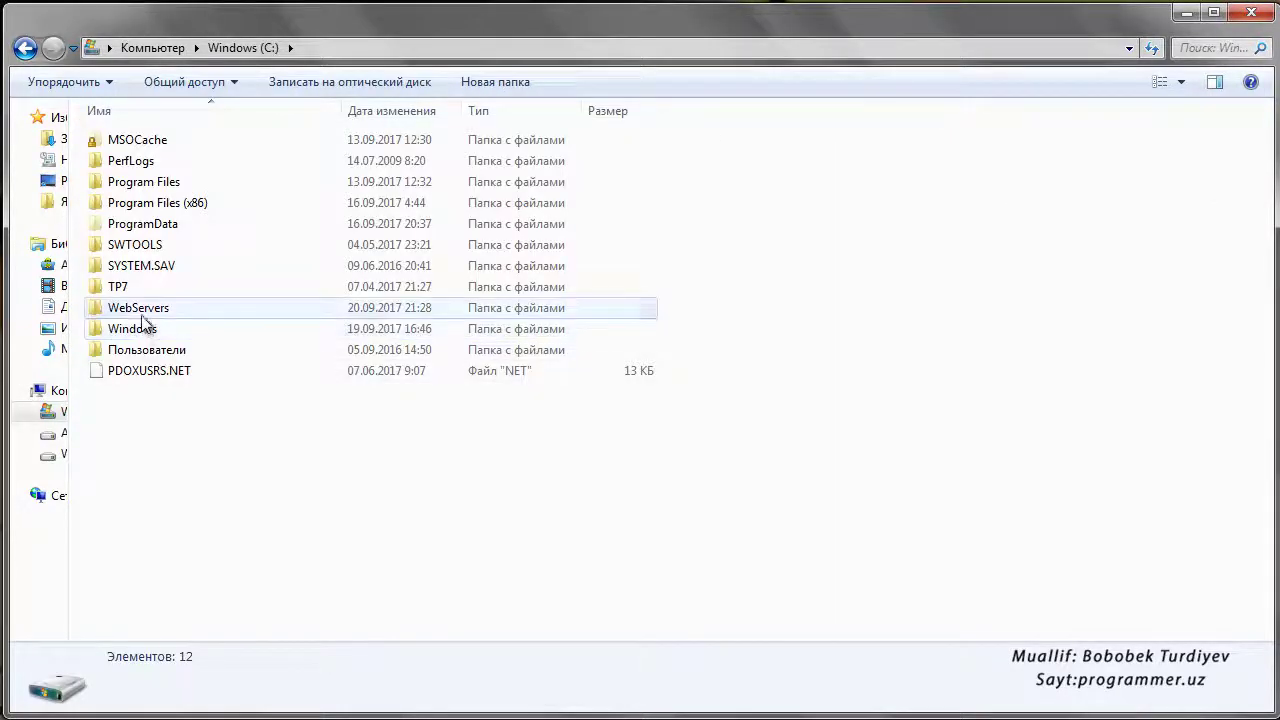
left_click(140, 309)
left_click_drag(572, 502, 114, 110)
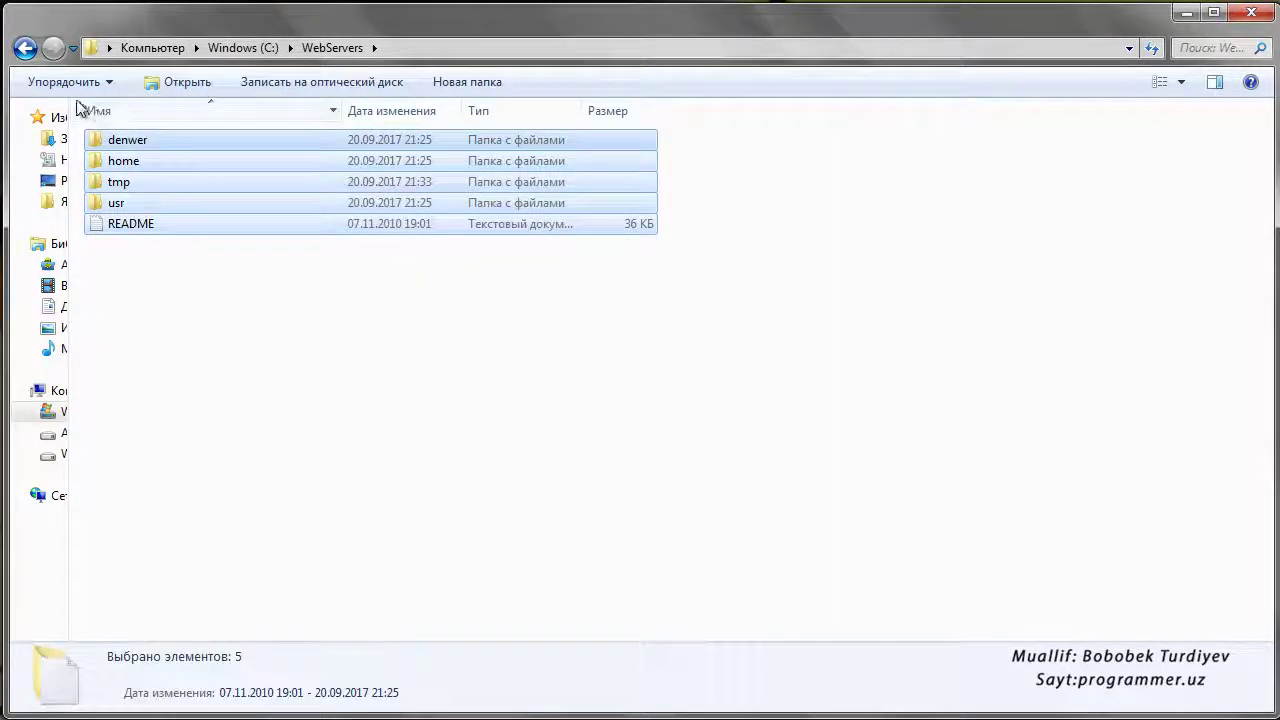
Go back to the Windows (Z:) drive, view the contents of the tmp folder, and return to the drive root.
left_click(26, 50)
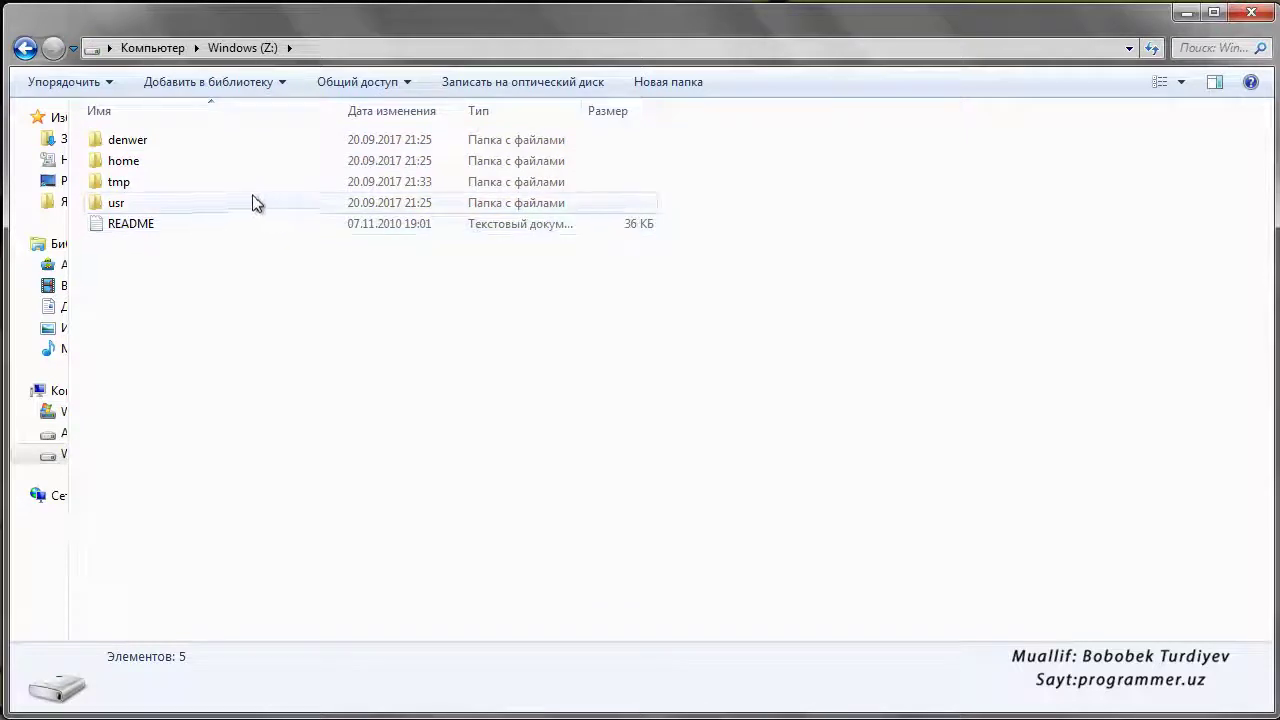
mouse_move(249, 167)
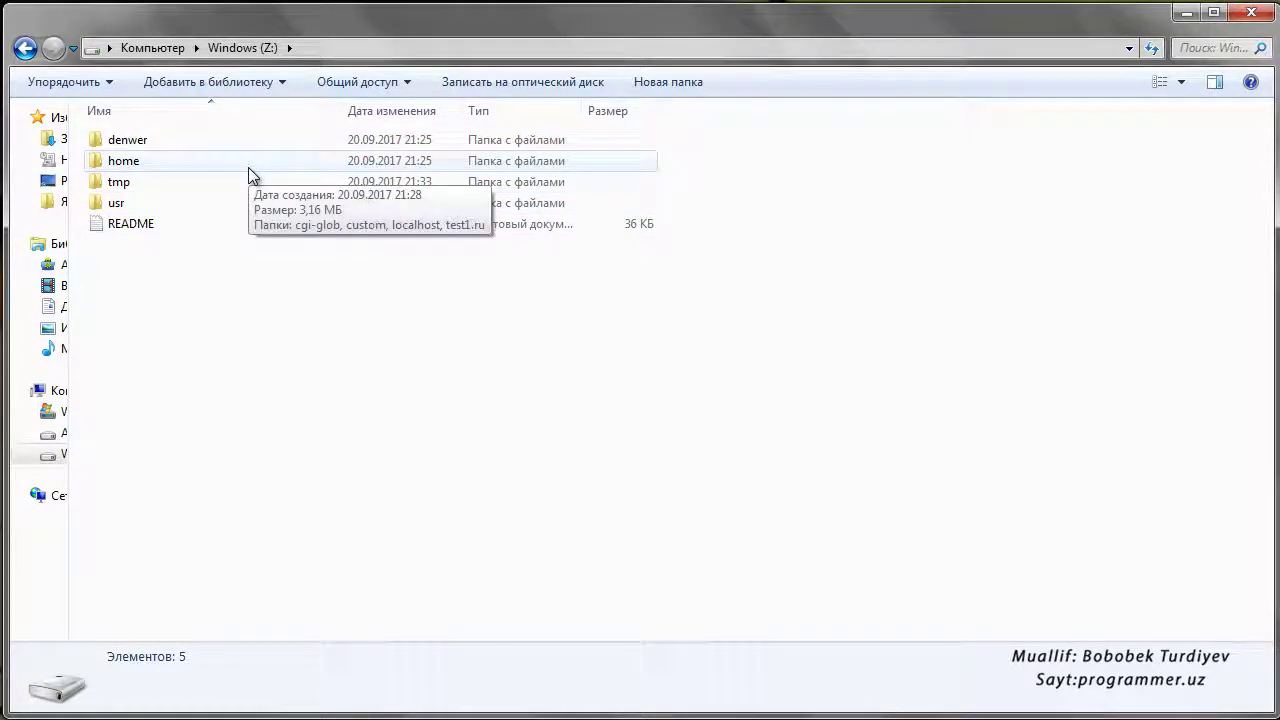
left_click(140, 166)
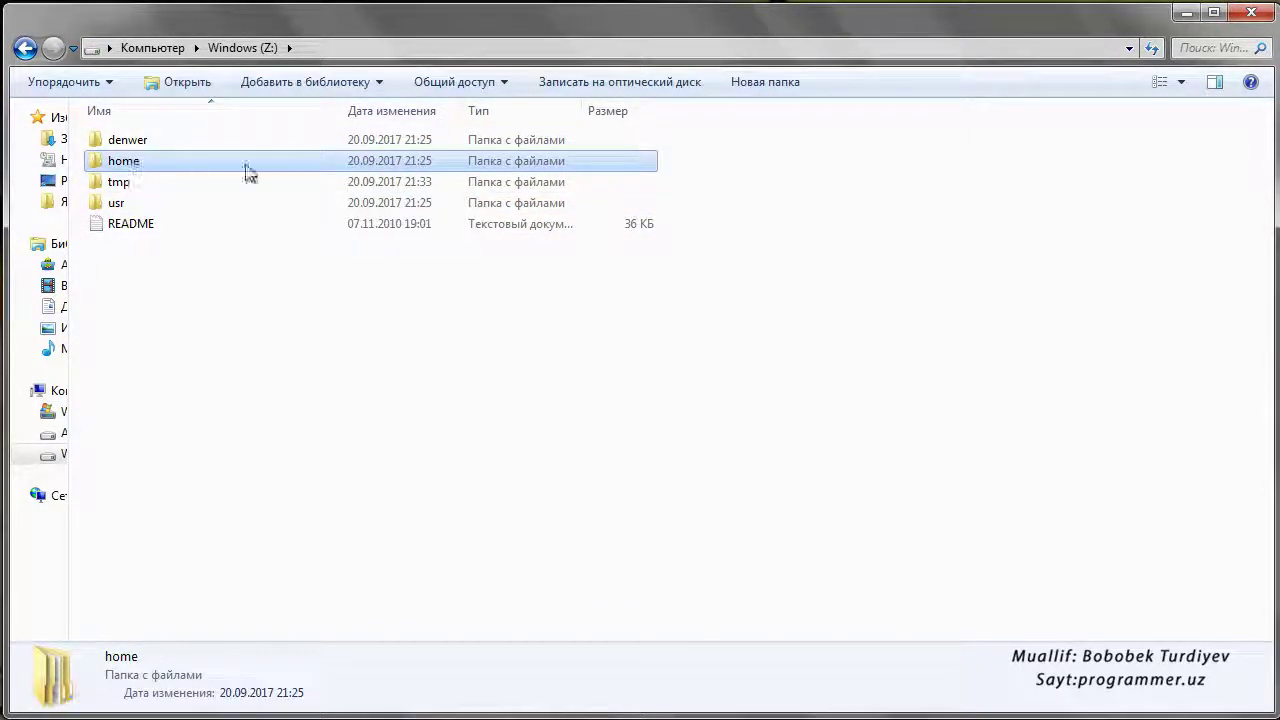
left_click(149, 186)
double_click(149, 184)
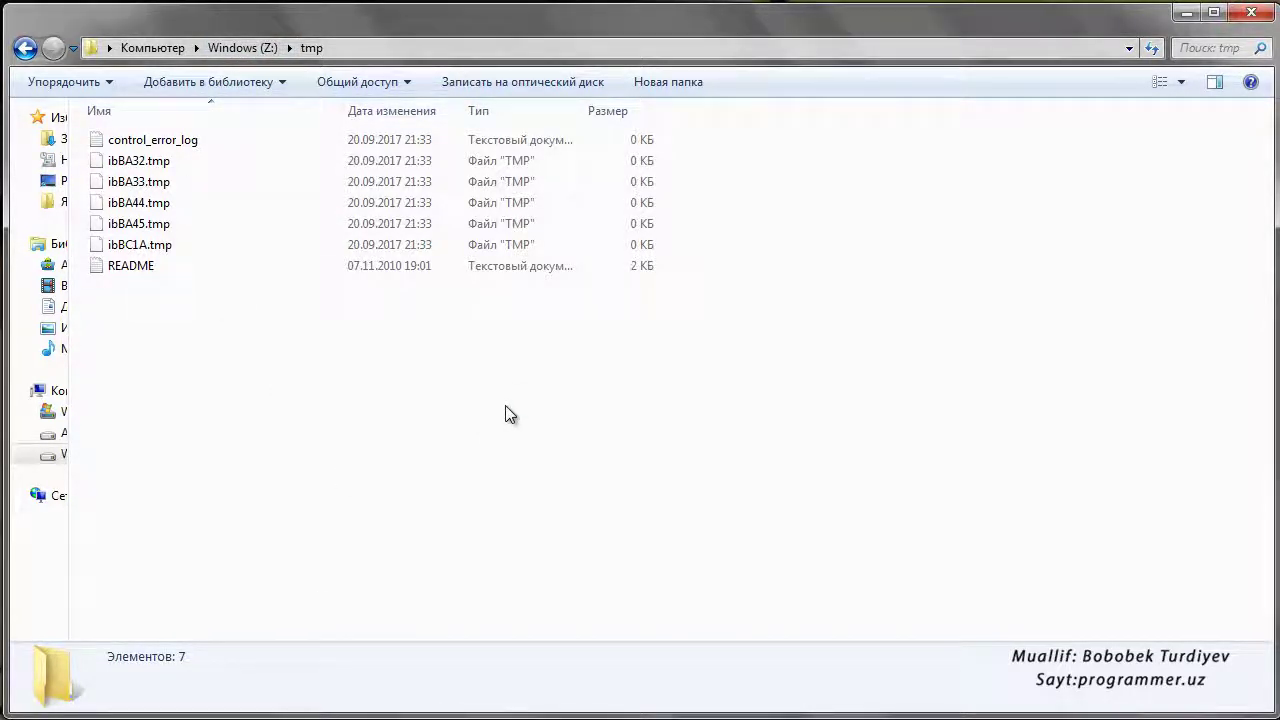
left_click(243, 47)
left_click(218, 351)
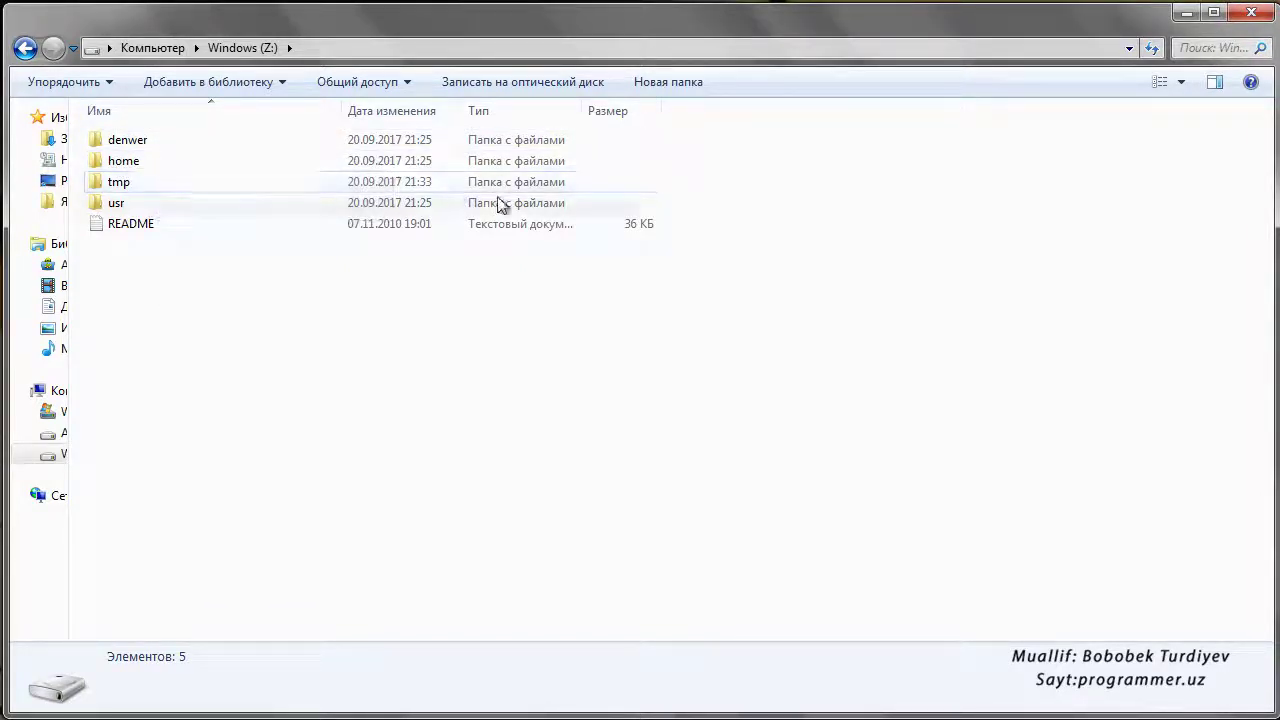
Open the home folder on the Z: drive and examine its site folders, including cgi-glob and localhost.
double_click(247, 167)
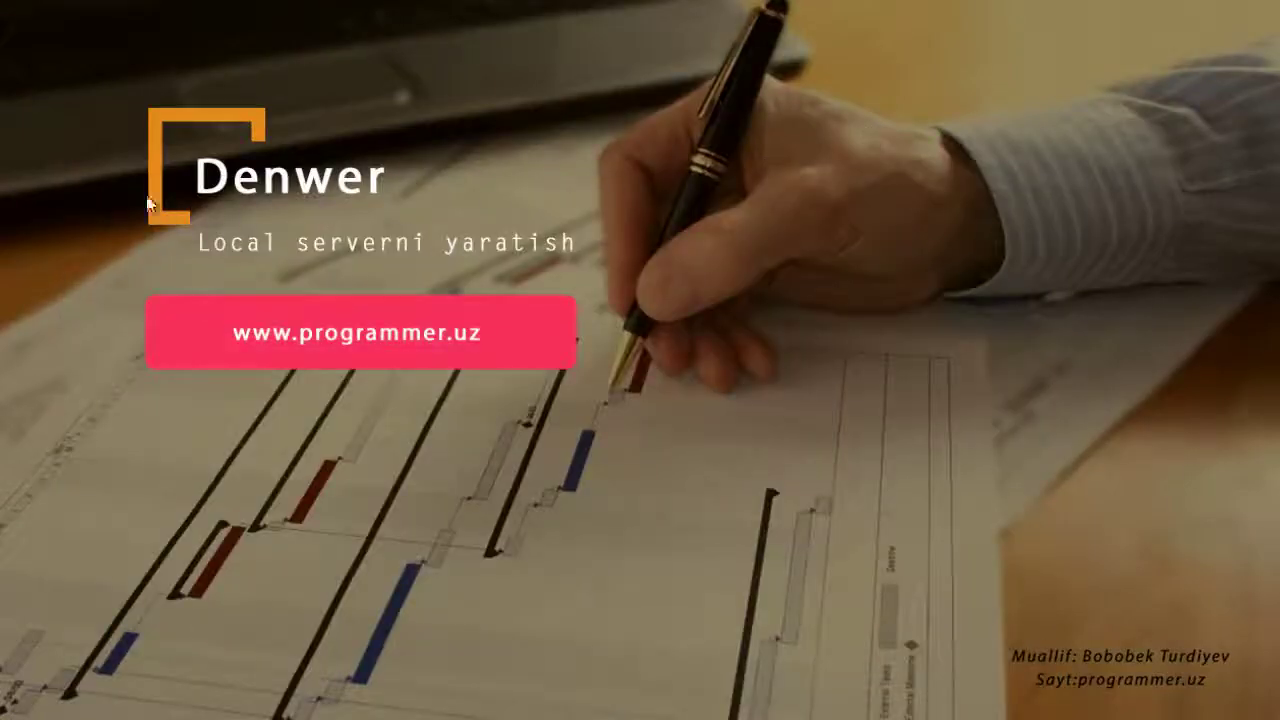
left_click_drag(101, 138, 762, 265)
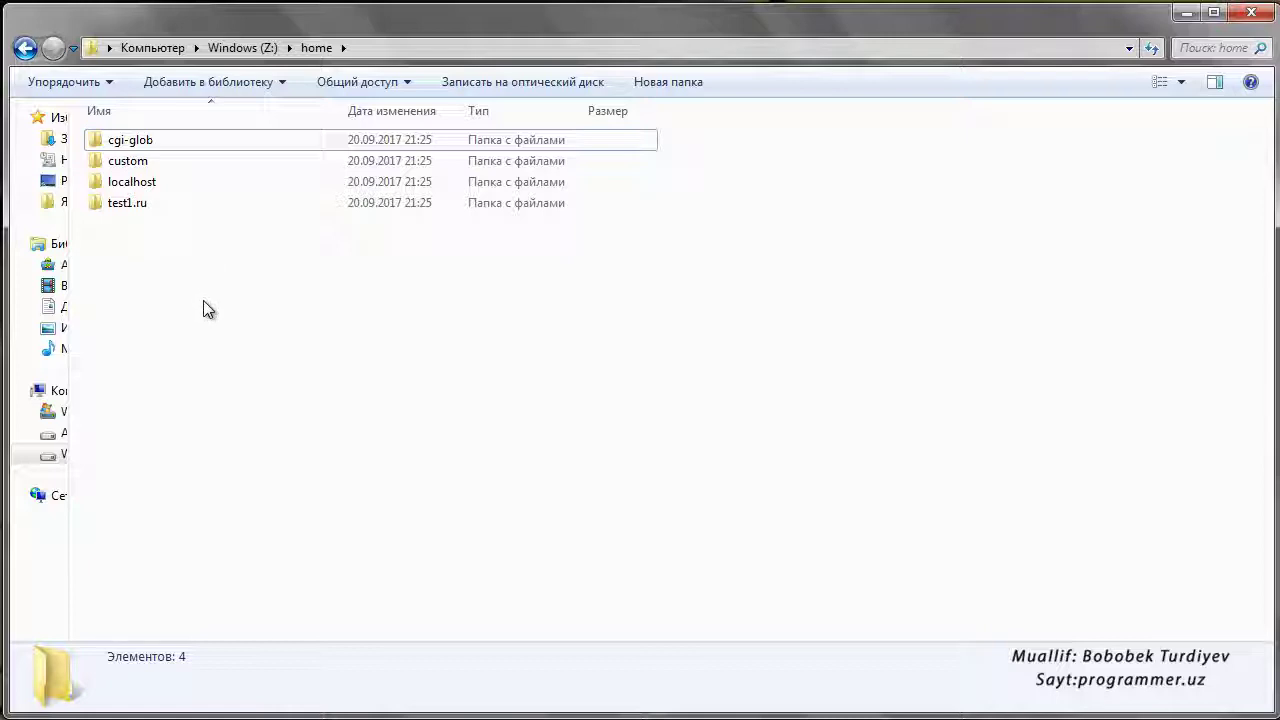
left_click(158, 144)
left_click(134, 262)
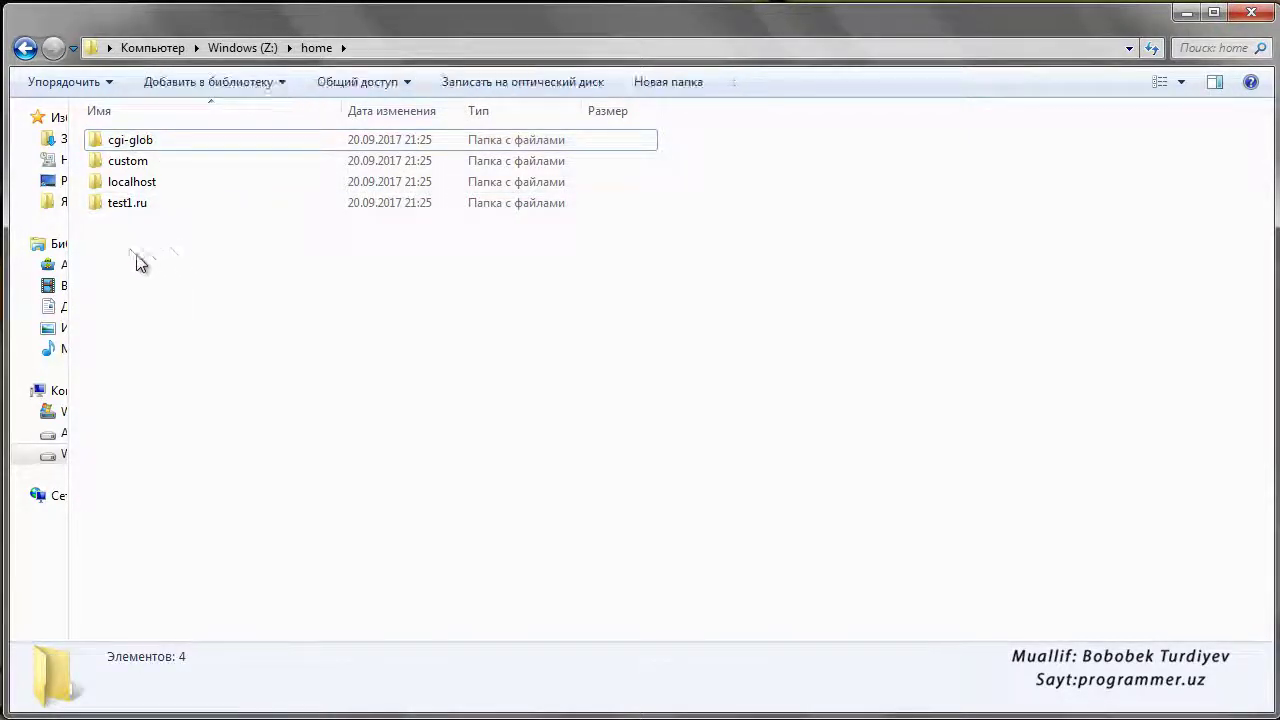
left_click(178, 188)
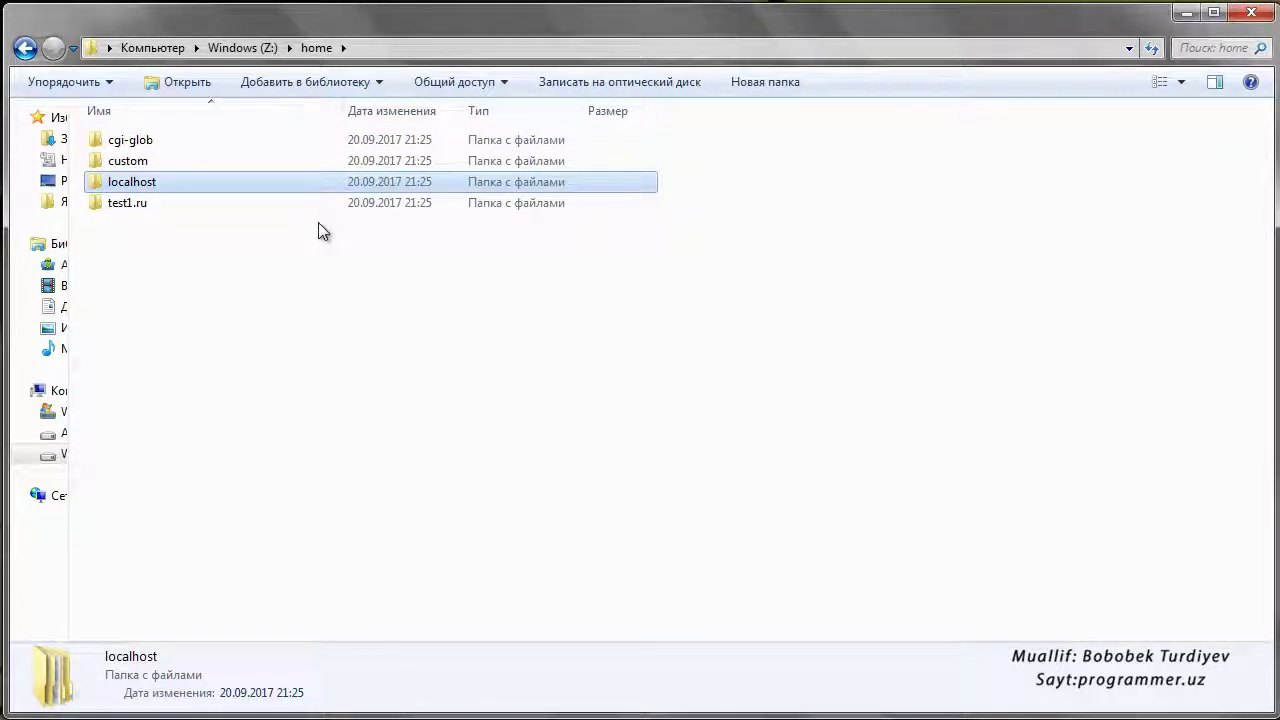
left_click(319, 232)
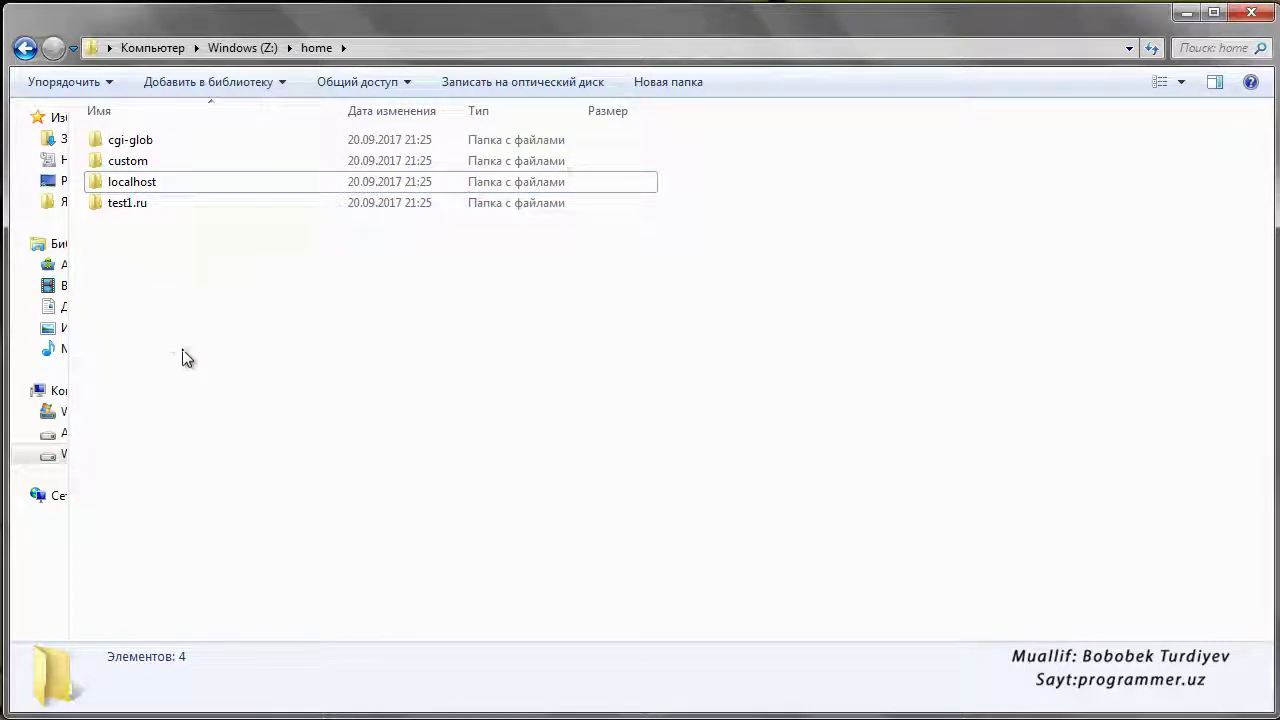
Switch to Chrome, load localhost, and view the Denwer testing section of the start page.
left_click(385, 716)
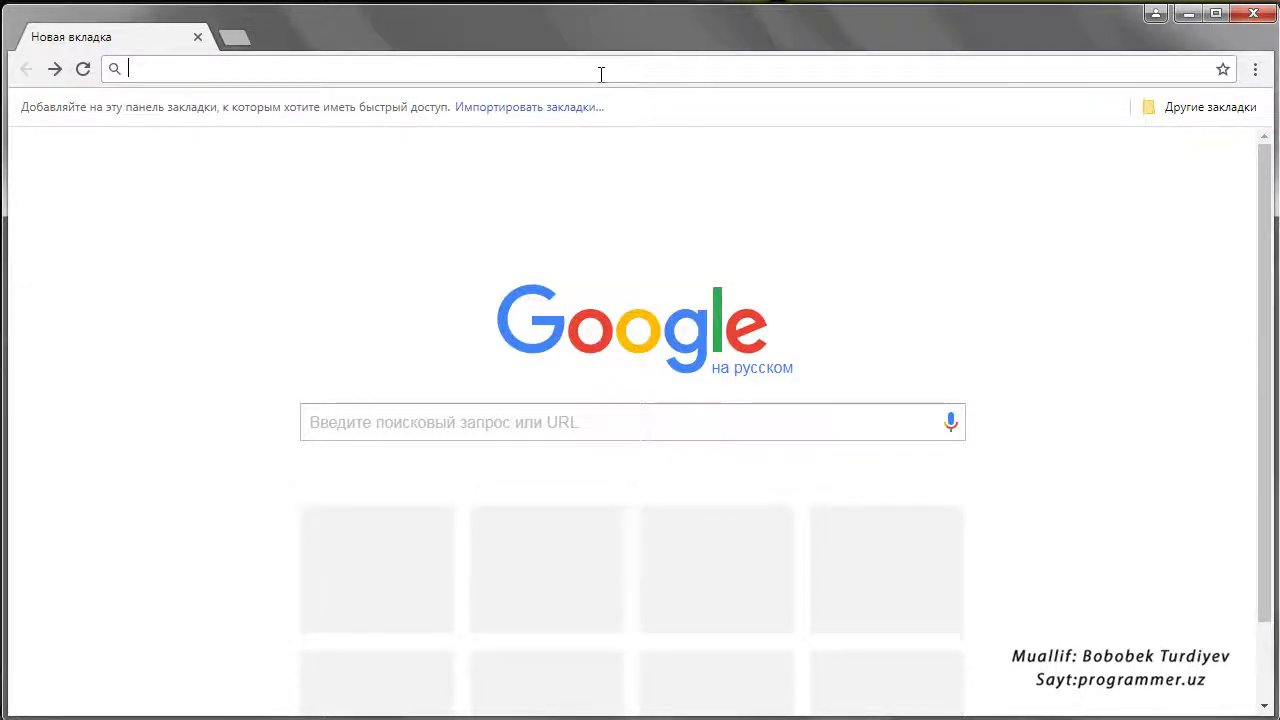
type("localhost")
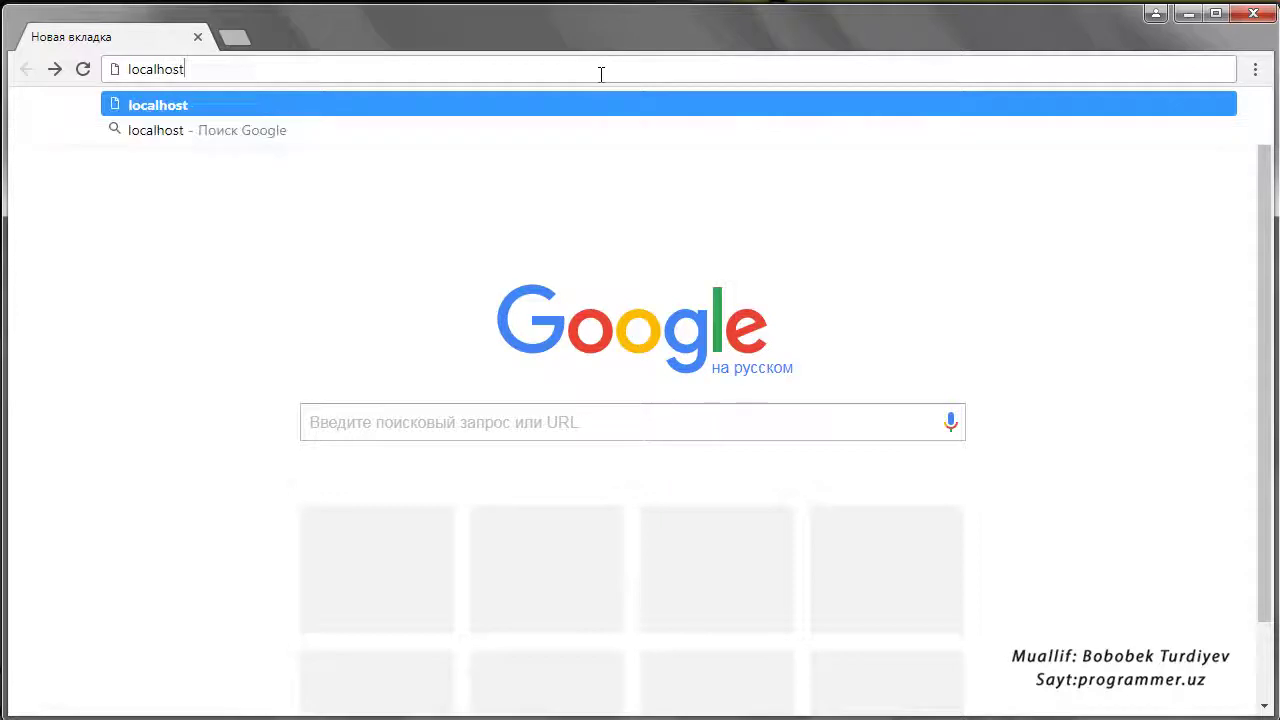
key("Return")
scroll(550, 178, "down", 2)
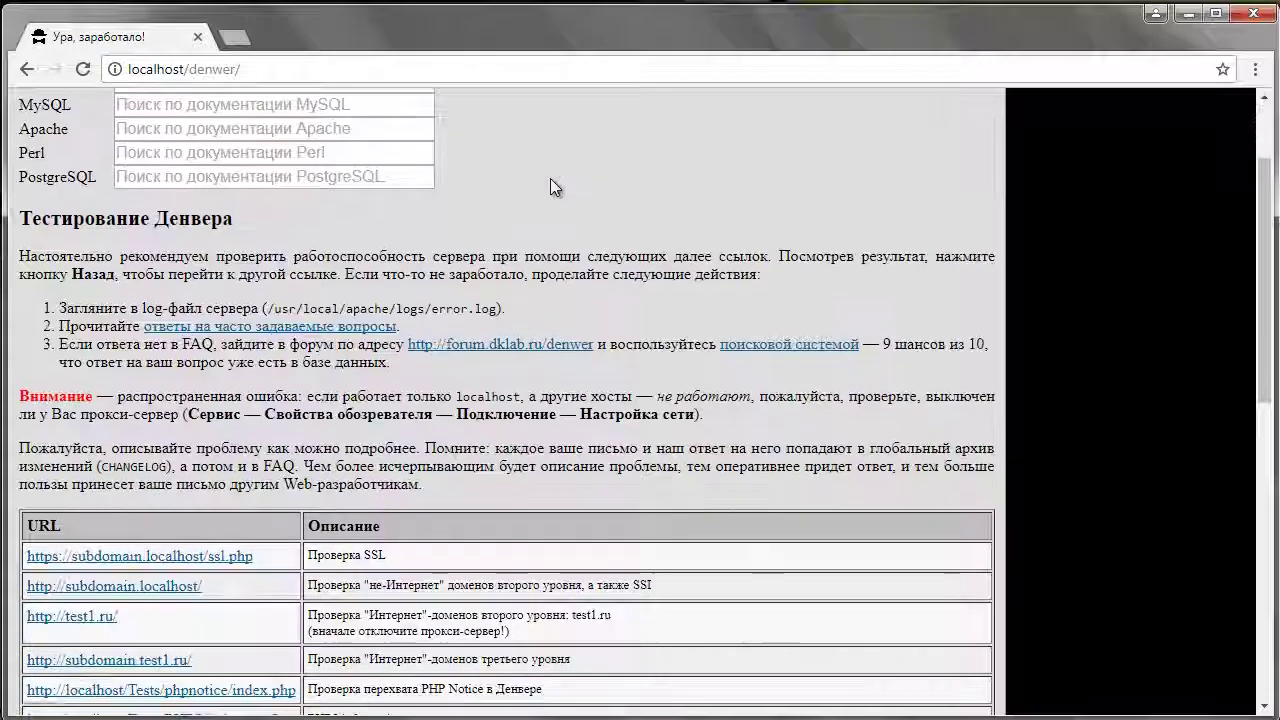
Open the list of registered sites from the utilities section of the Denwer start page.
scroll(550, 178, "down", 4)
scroll(570, 184, "down", 1)
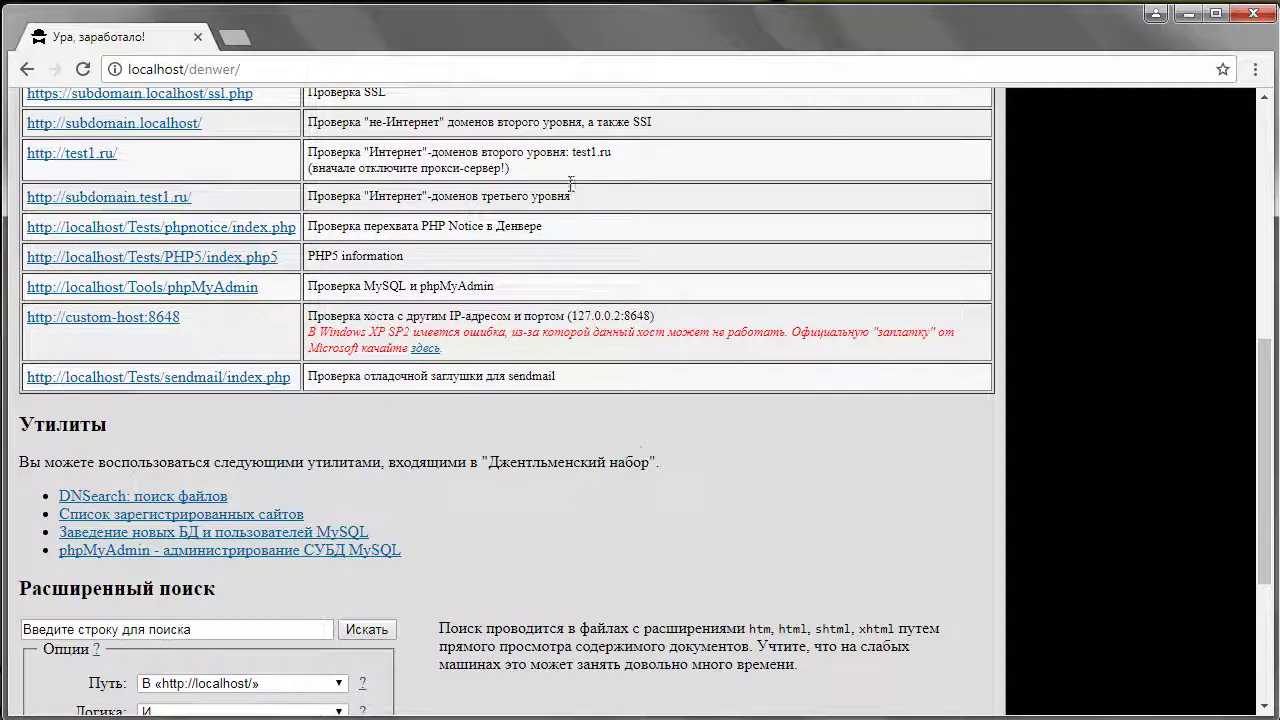
left_click(162, 515)
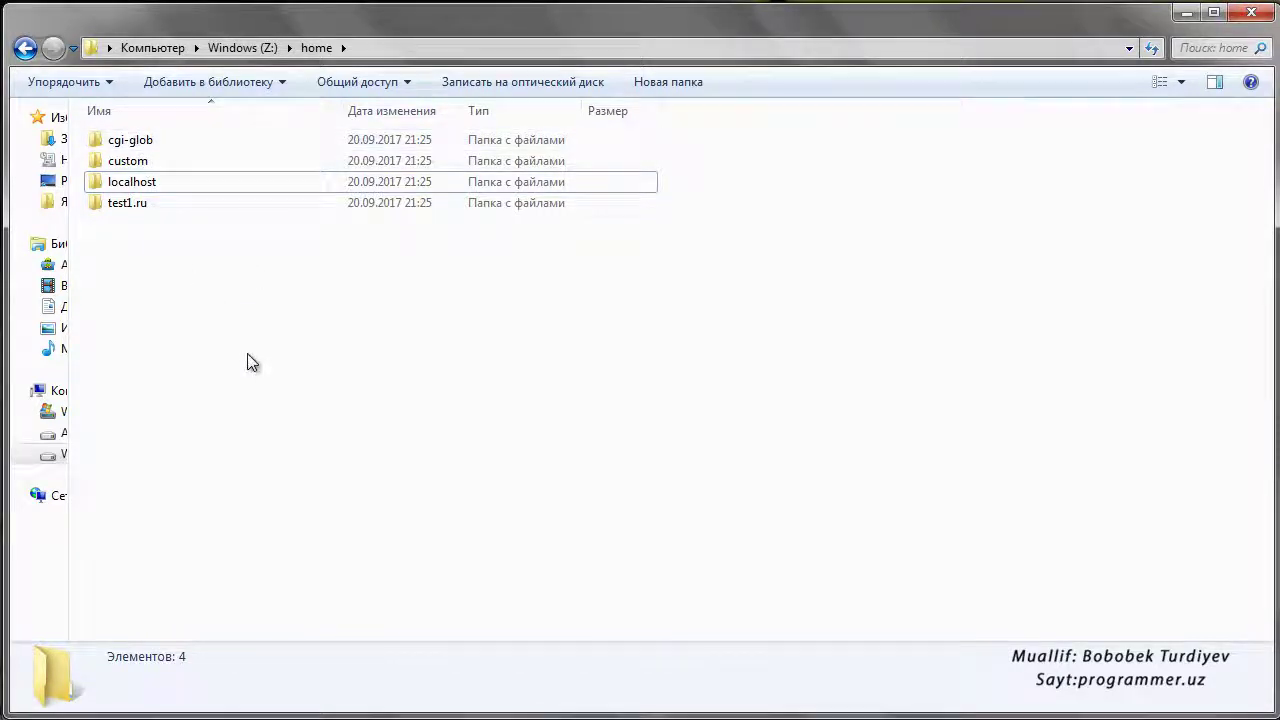
Create a new folder named programmer.uz in the home folder on the Z: drive.
left_click_drag(247, 356, 190, 245)
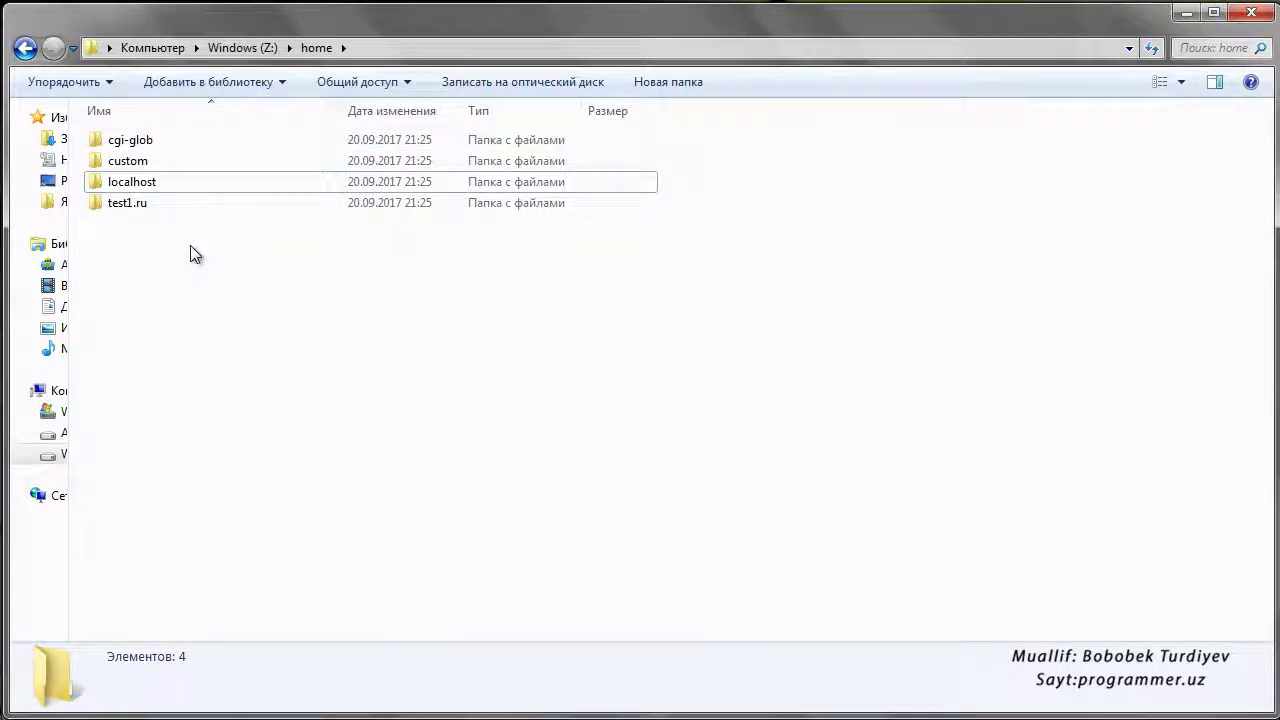
left_click(133, 212)
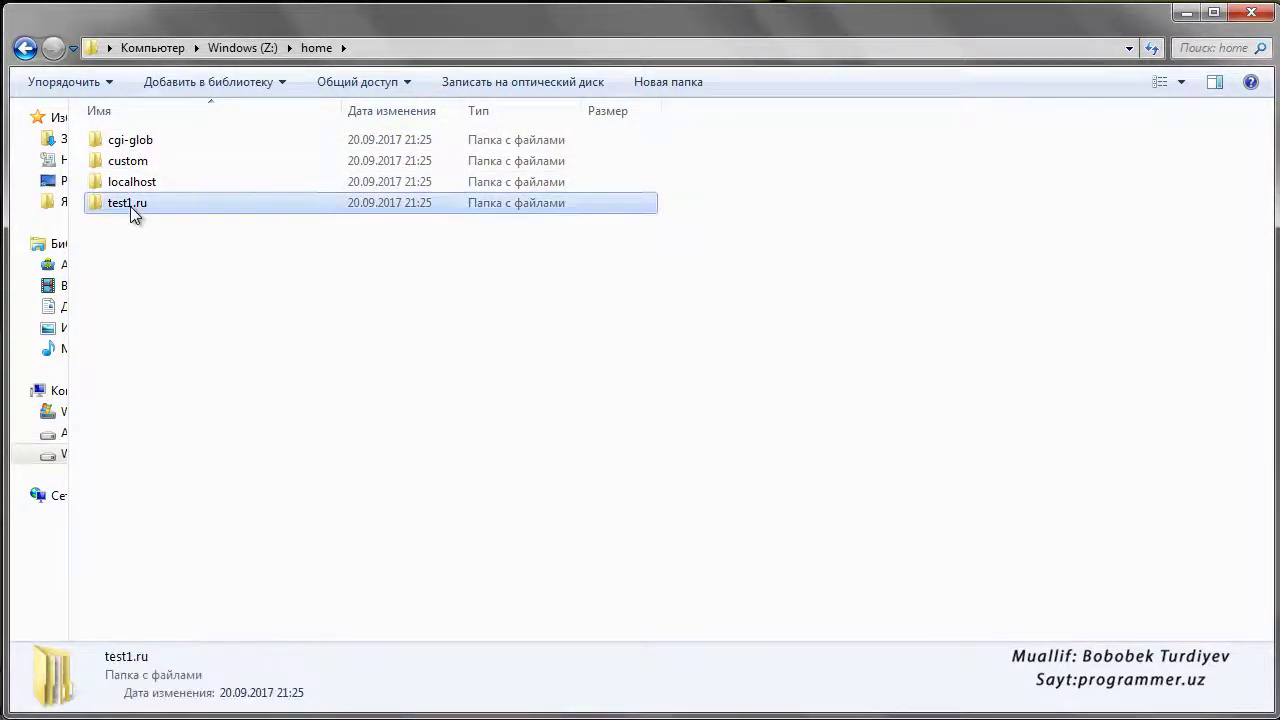
left_click(144, 182)
left_click(155, 280)
right_click(157, 254)
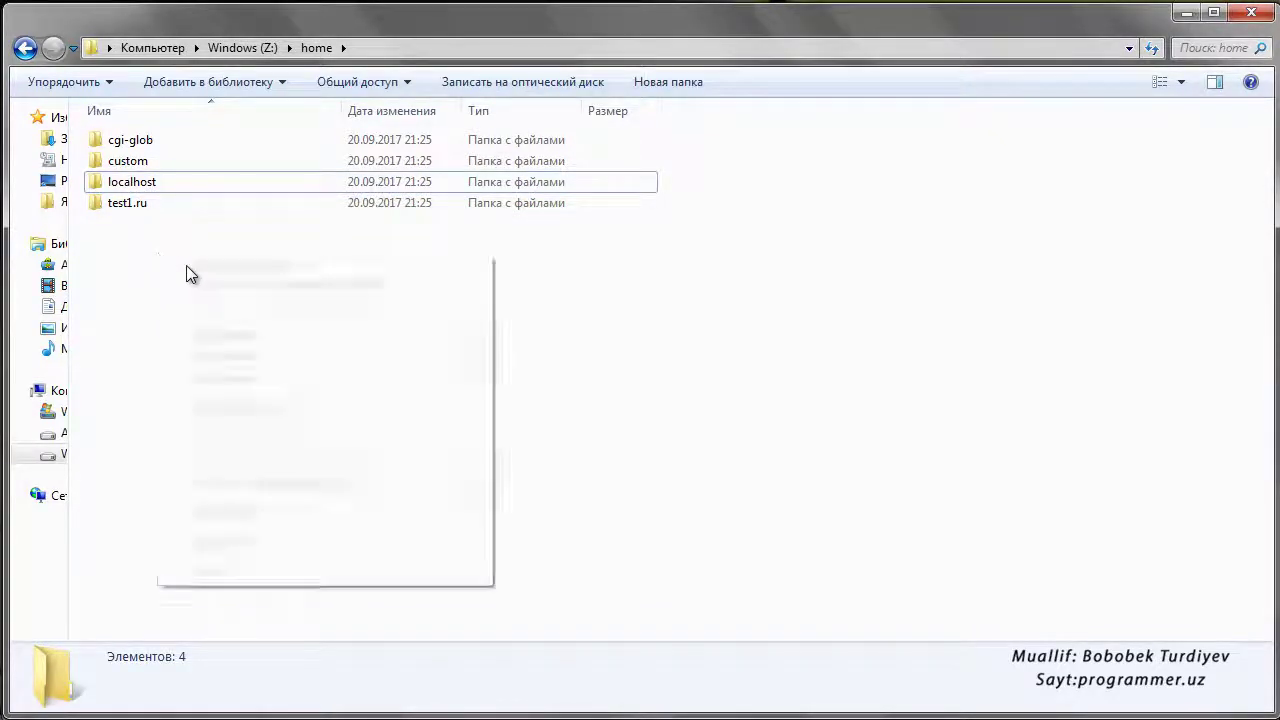
mouse_move(326, 541)
left_click(538, 248)
type("pr")
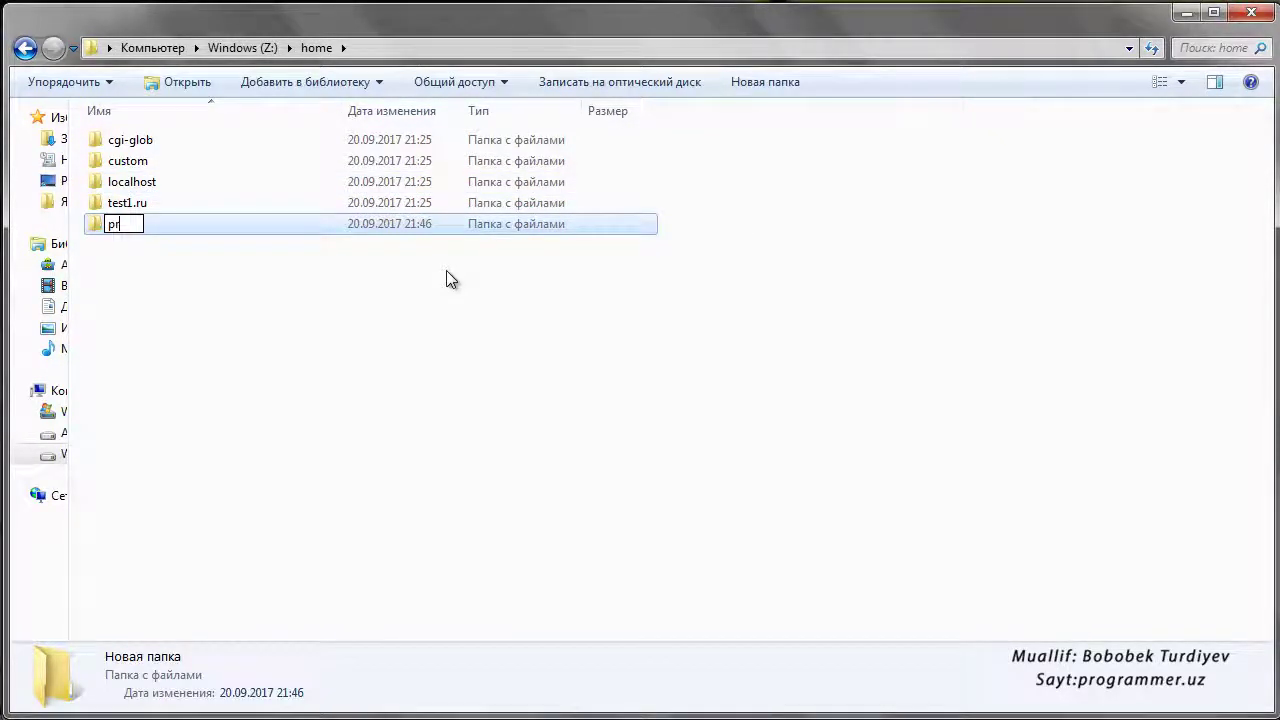
type("ogrammer.uz")
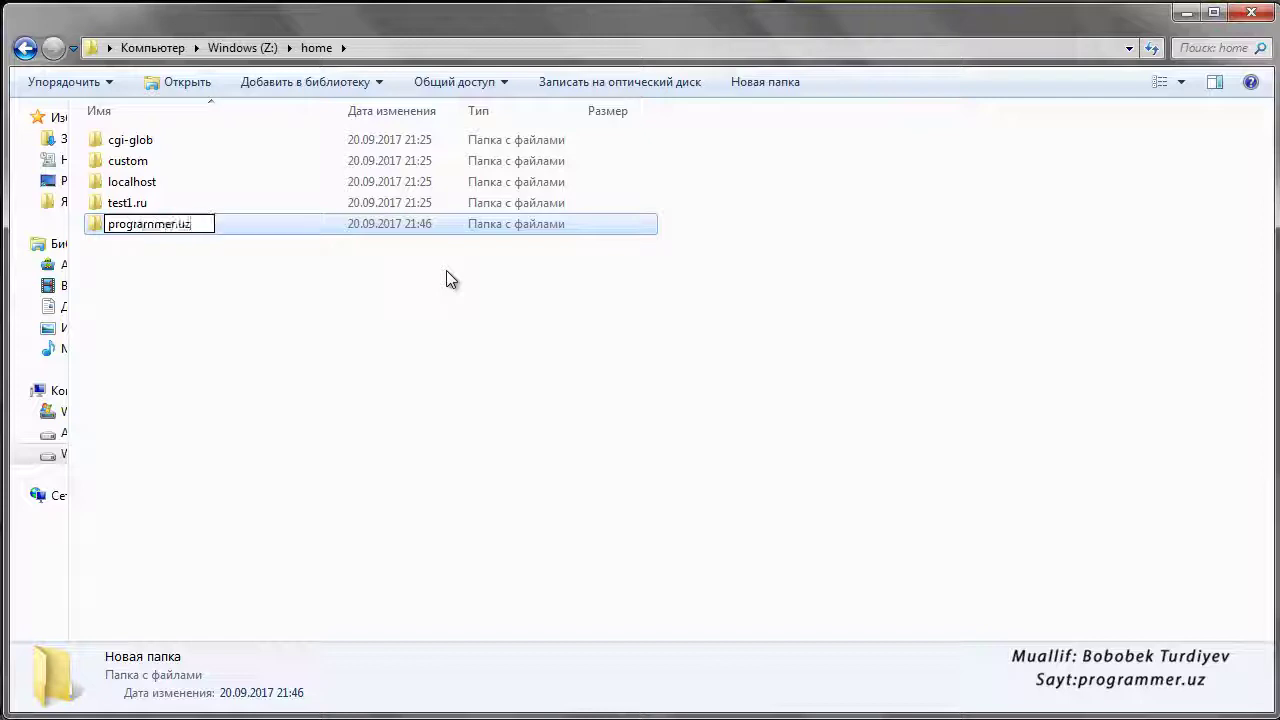
key("Return")
Open the programmer.uz folder and create a folder named www inside it.
key("Return")
right_click(301, 275)
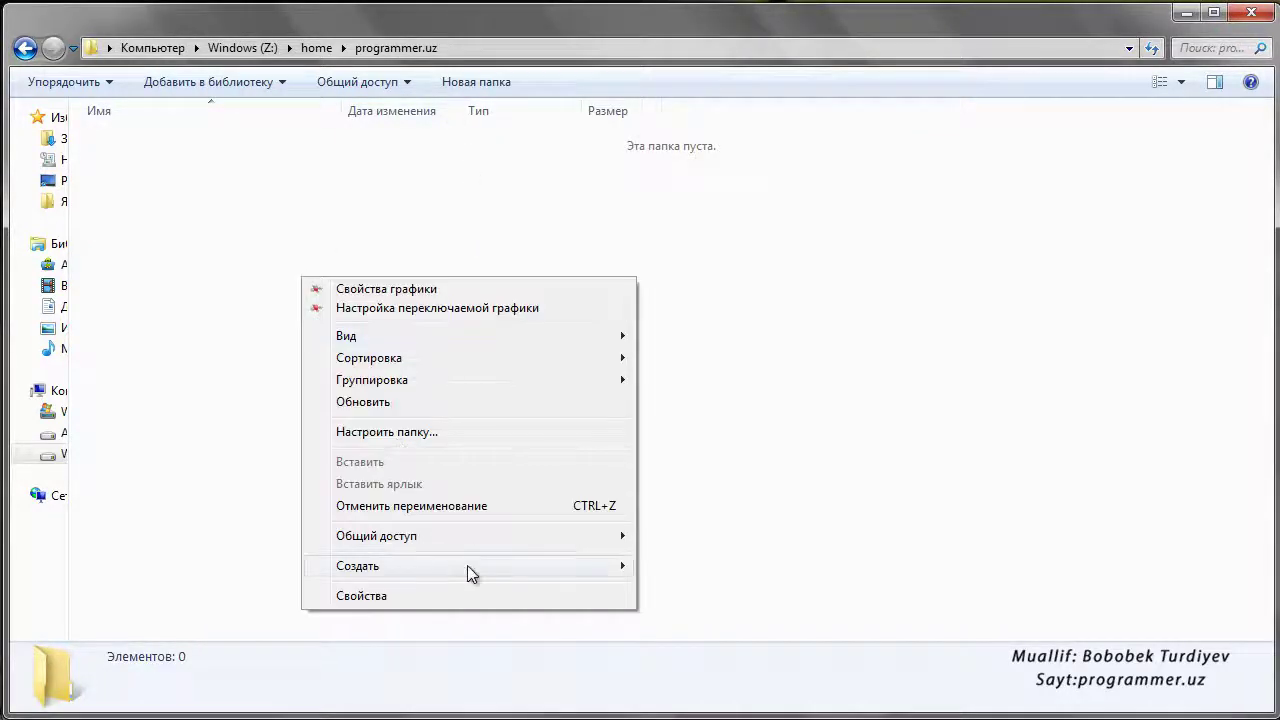
mouse_move(467, 565)
left_click(729, 263)
type("www")
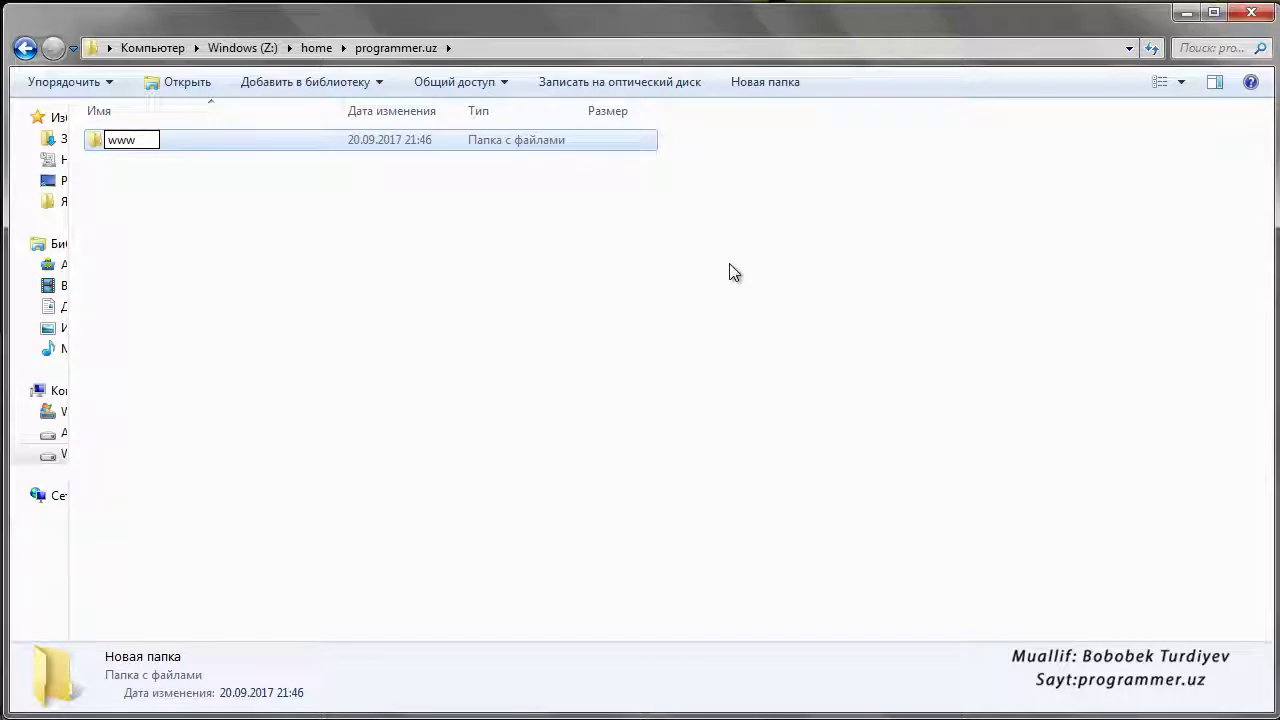
key("Return")
View the new www folder, return to the home folder, and check the programmer.uz folder's details.
key("Return")
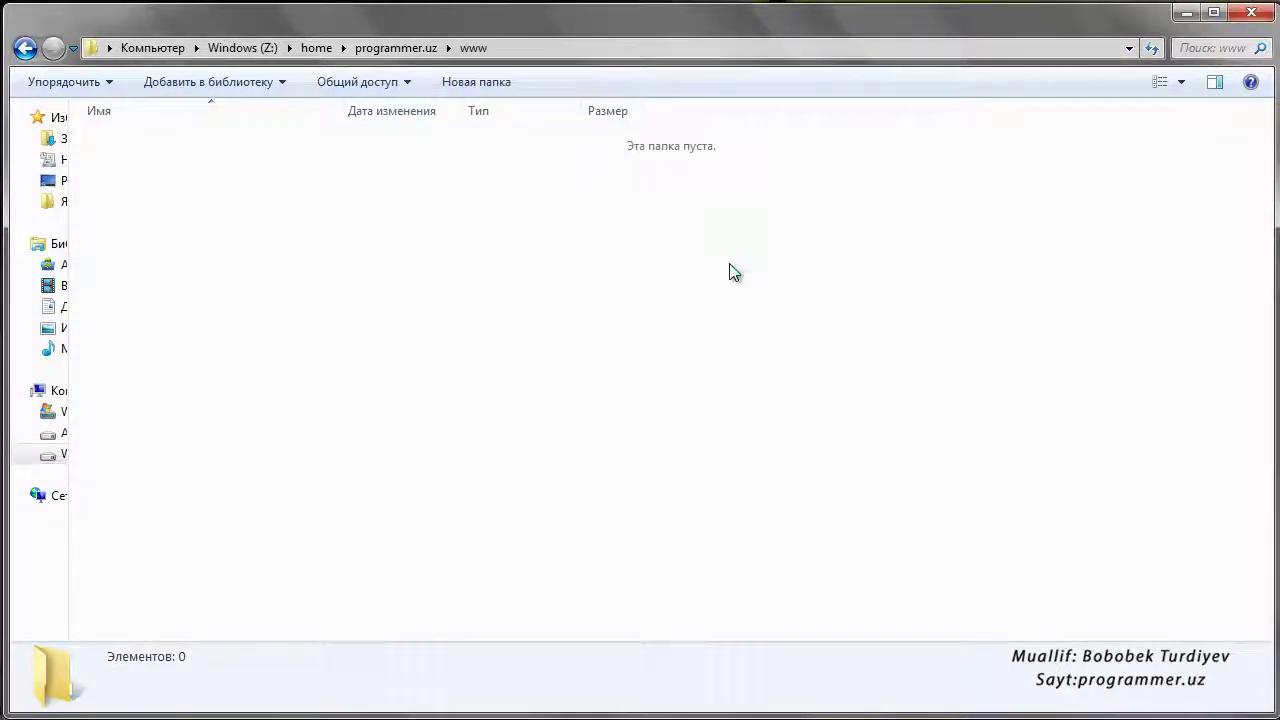
key("BackSpace")
key("BackSpace")
left_click(491, 334)
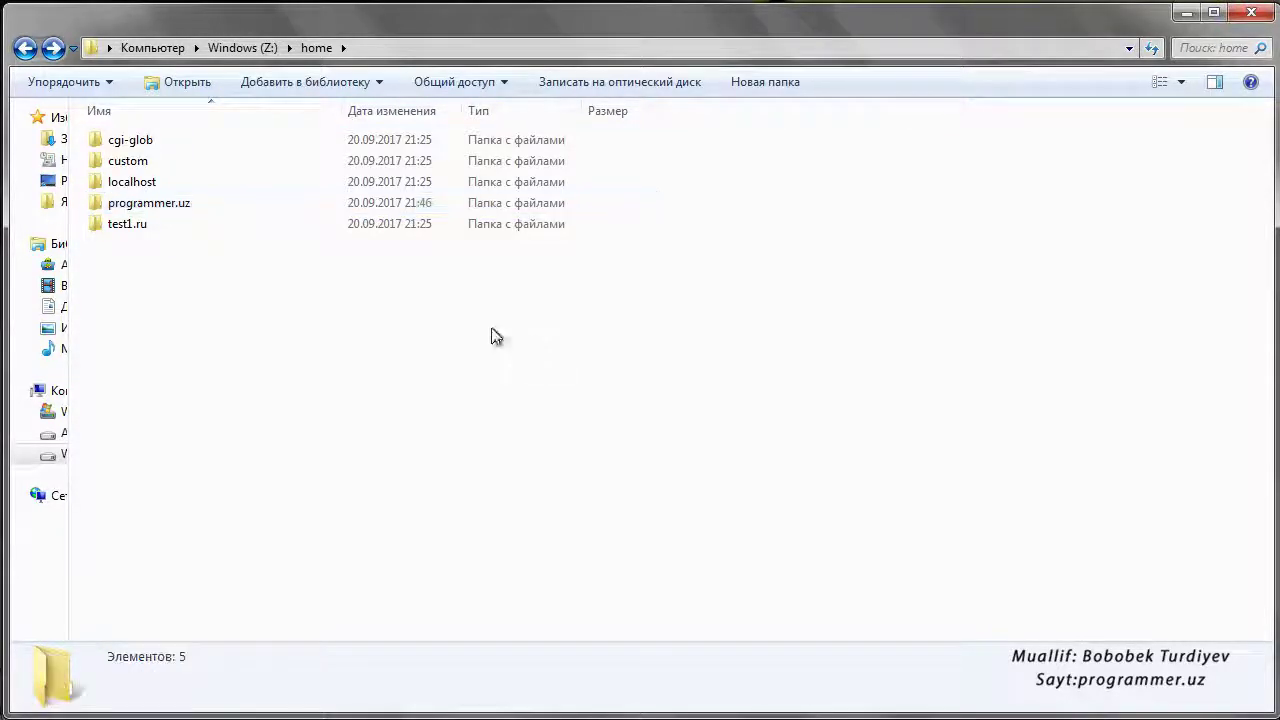
left_click(163, 205)
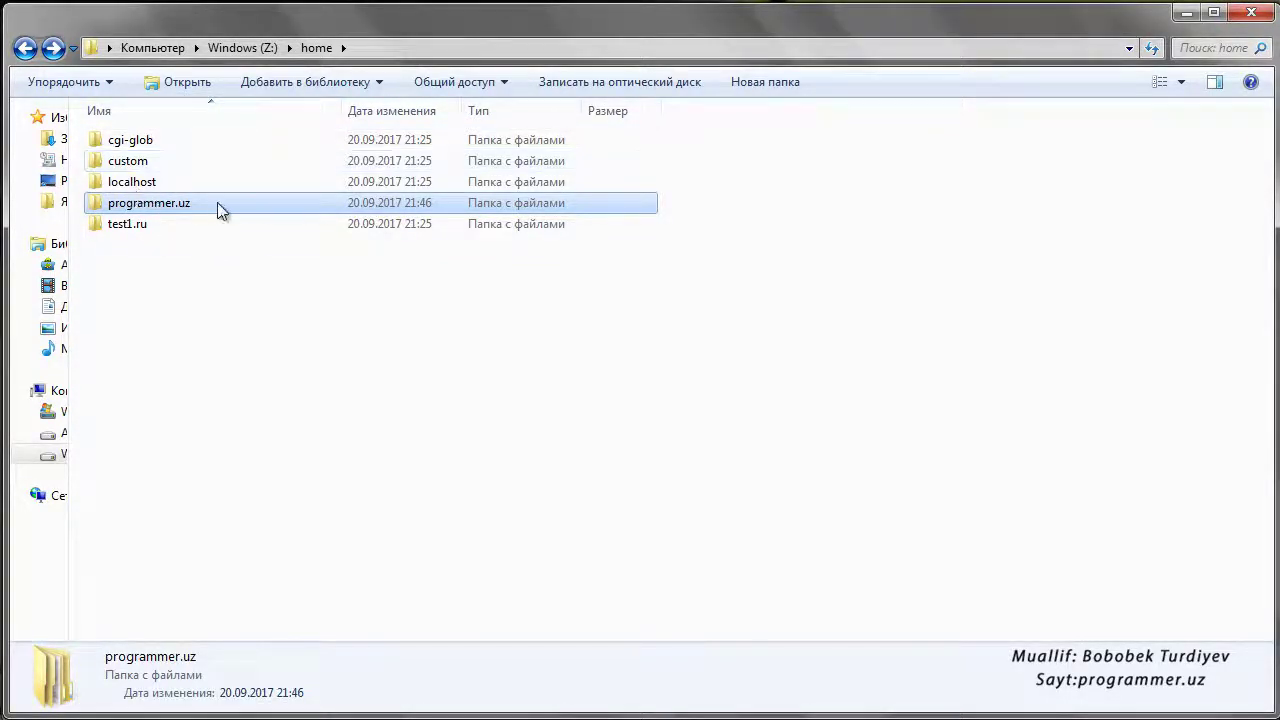
mouse_move(140, 218)
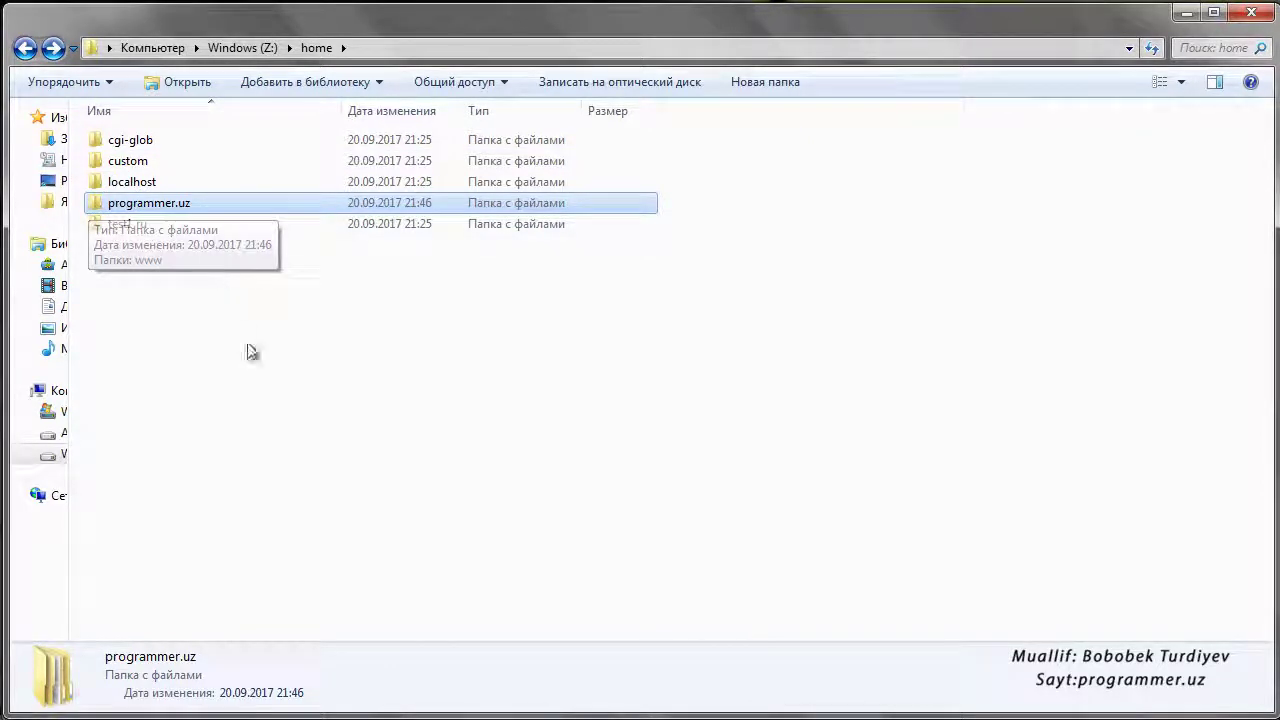
Switch to Chrome, reload the list of registered sites, and minimize the browser.
left_click(320, 400)
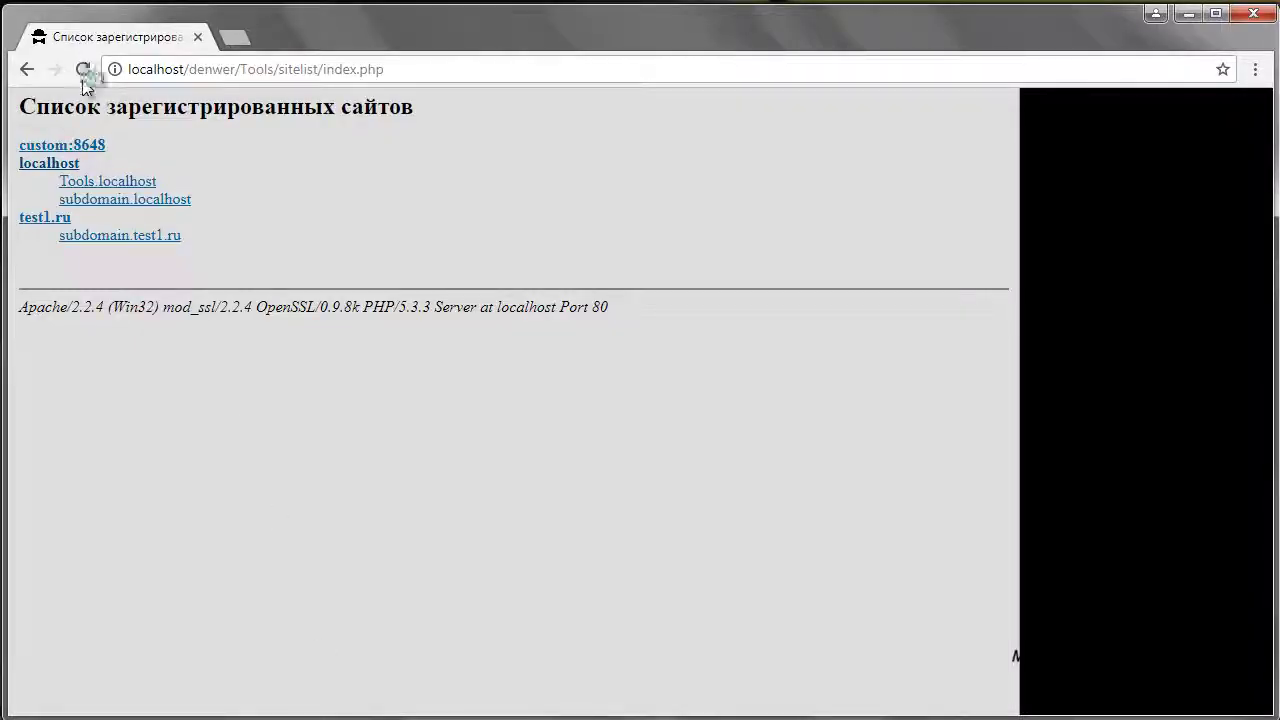
left_click(83, 69)
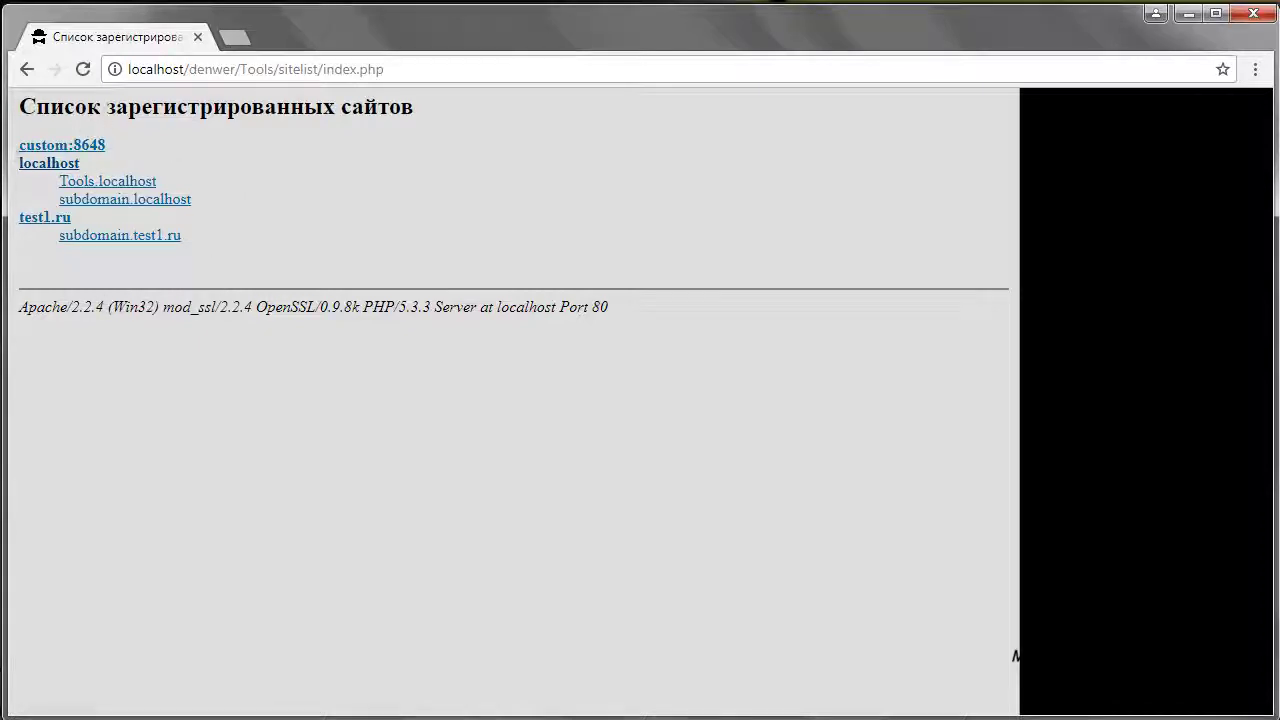
left_click(1188, 13)
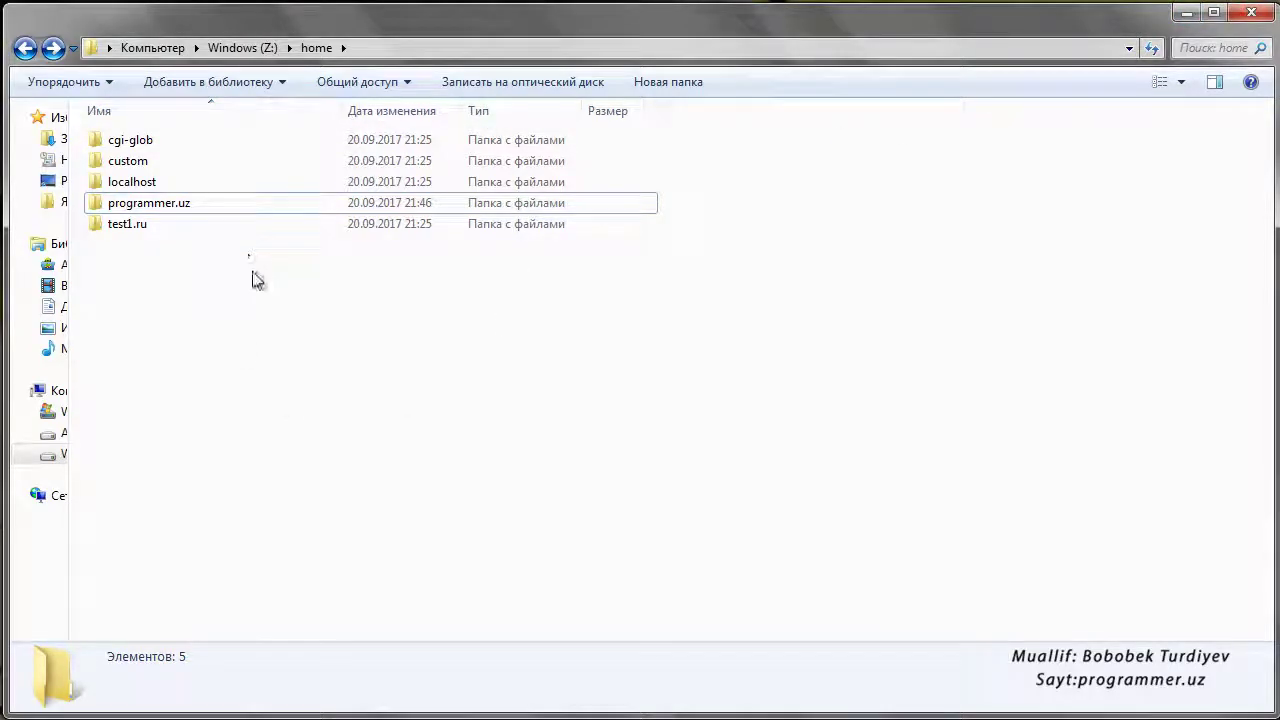
Open the denwer folder on the Windows (Z:) drive and run Restart to restart the local server.
left_click(239, 52)
double_click(160, 142)
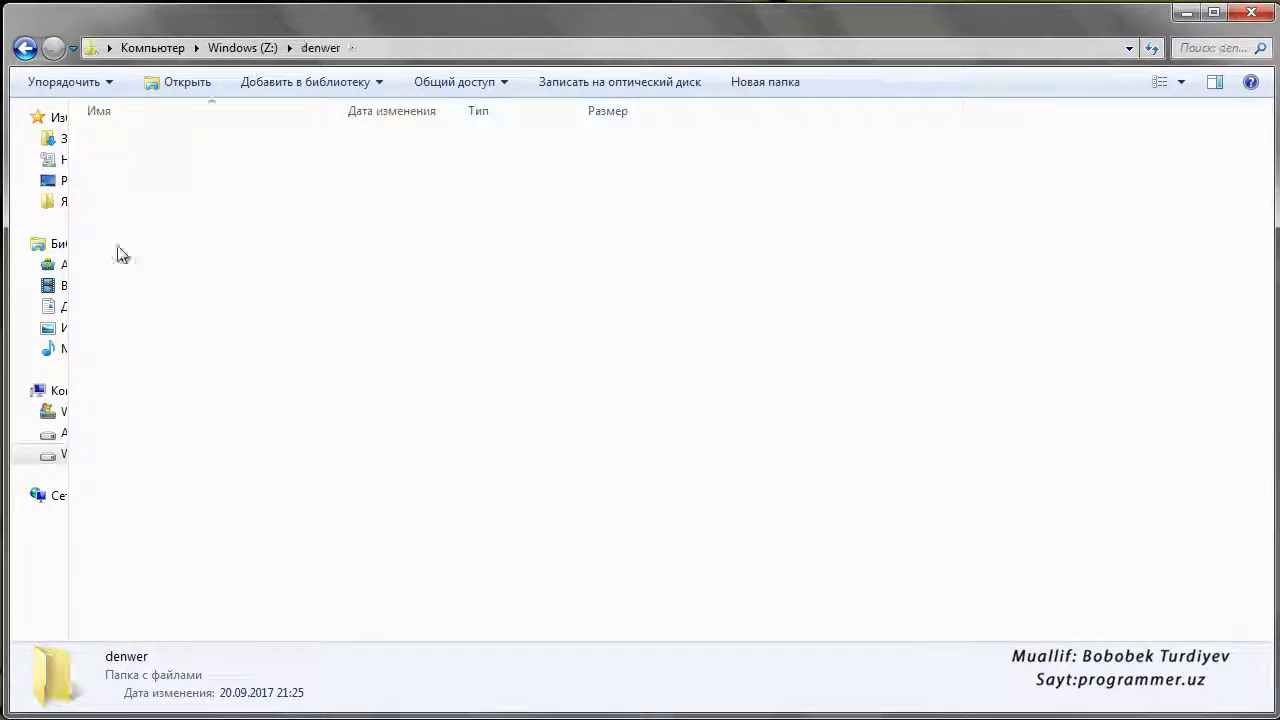
double_click(163, 295)
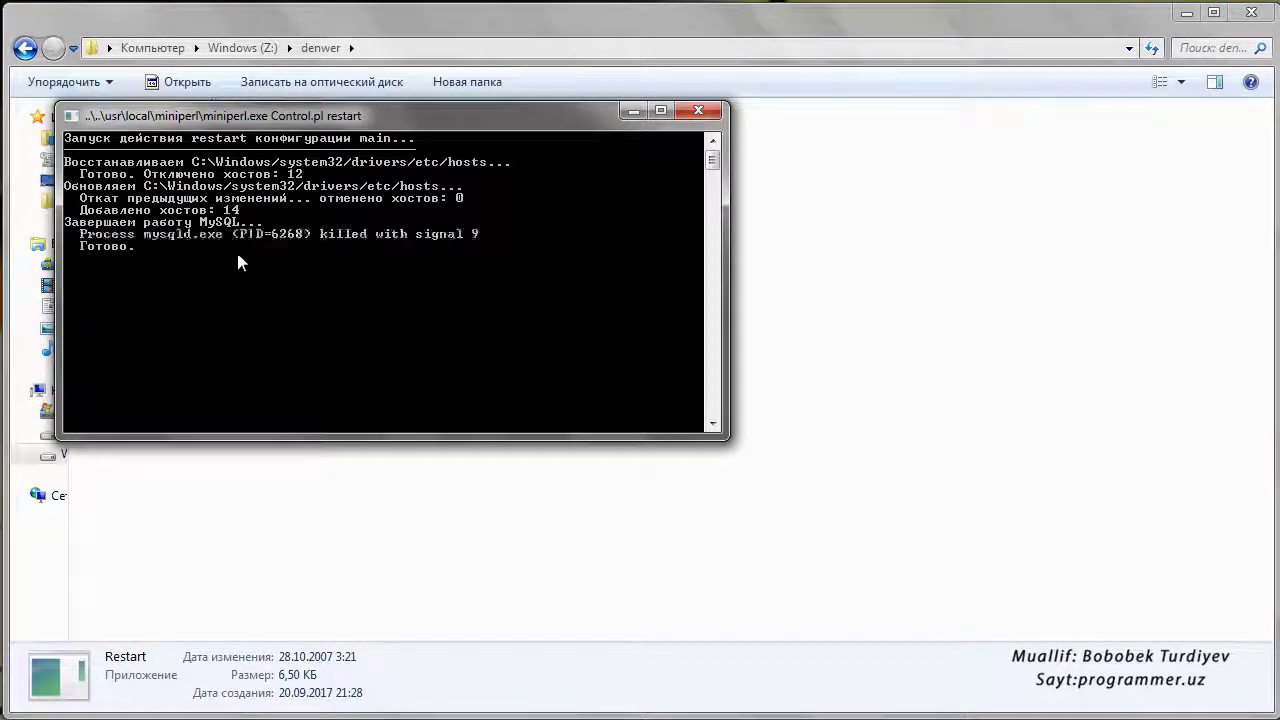
left_click(118, 307)
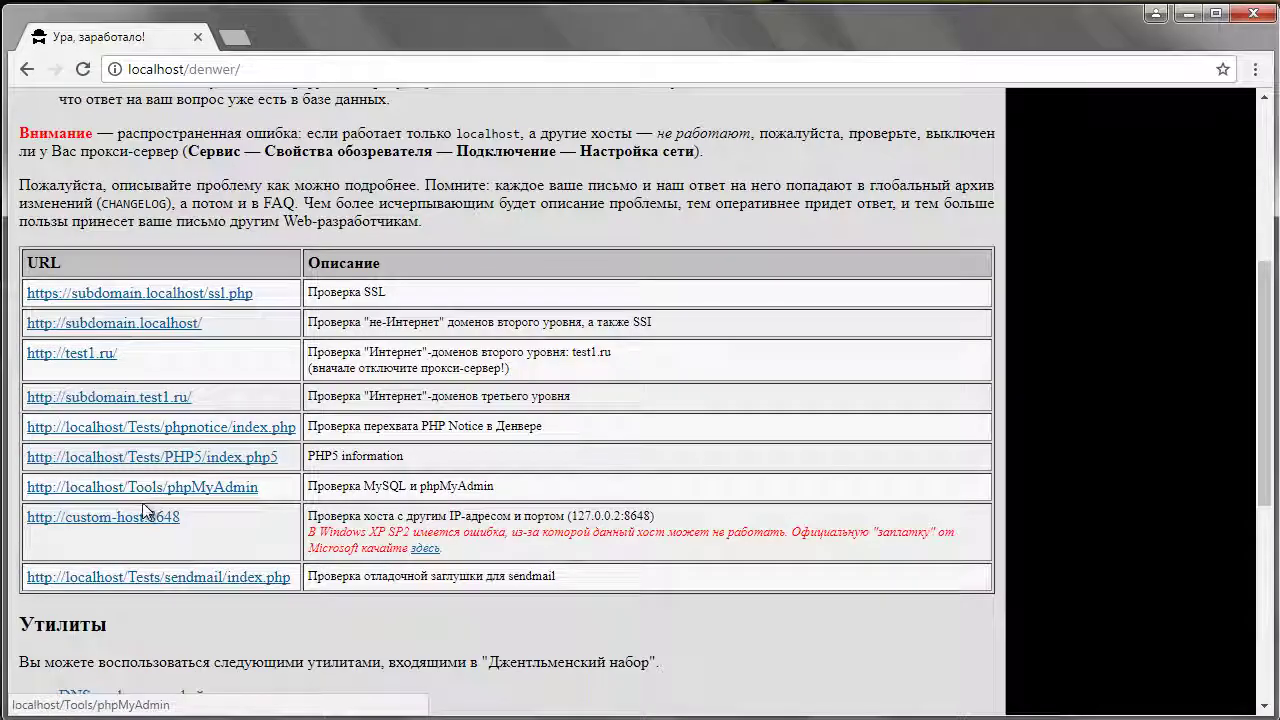
Switch to Chrome, view the list of registered sites from the Denwer start page, and minimize the browser.
scroll(166, 524, "down", 3)
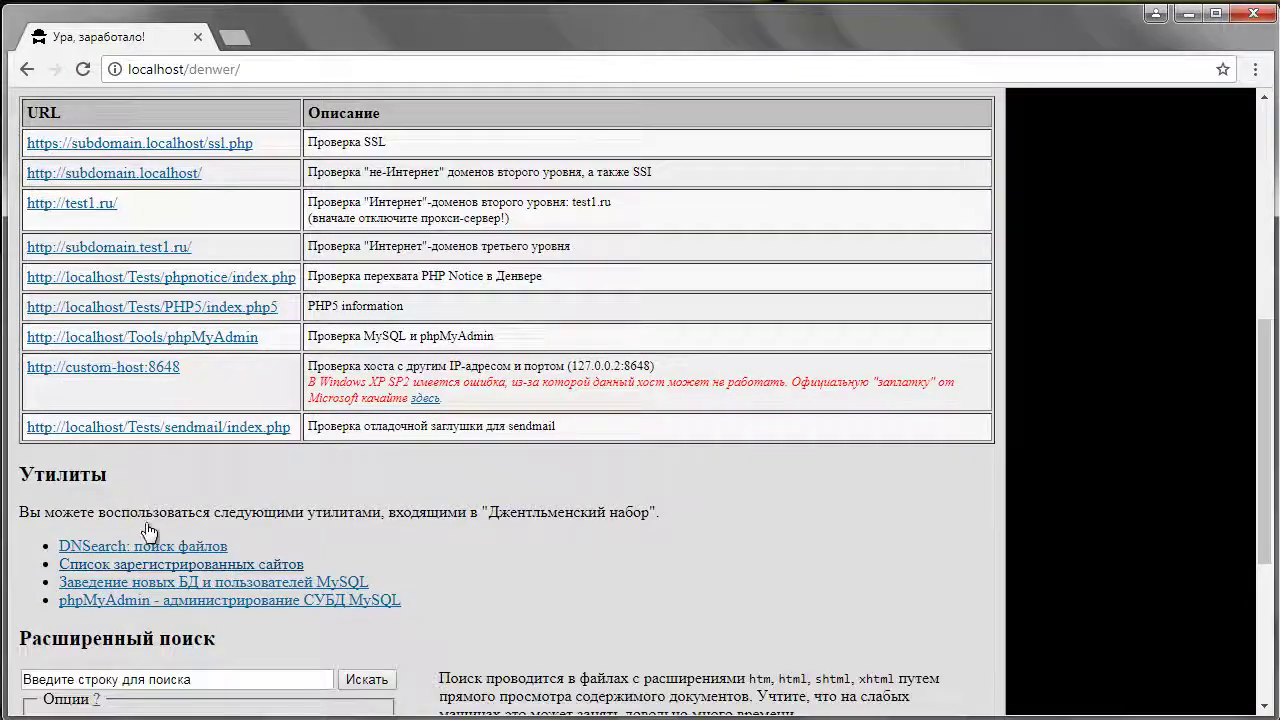
left_click(166, 518)
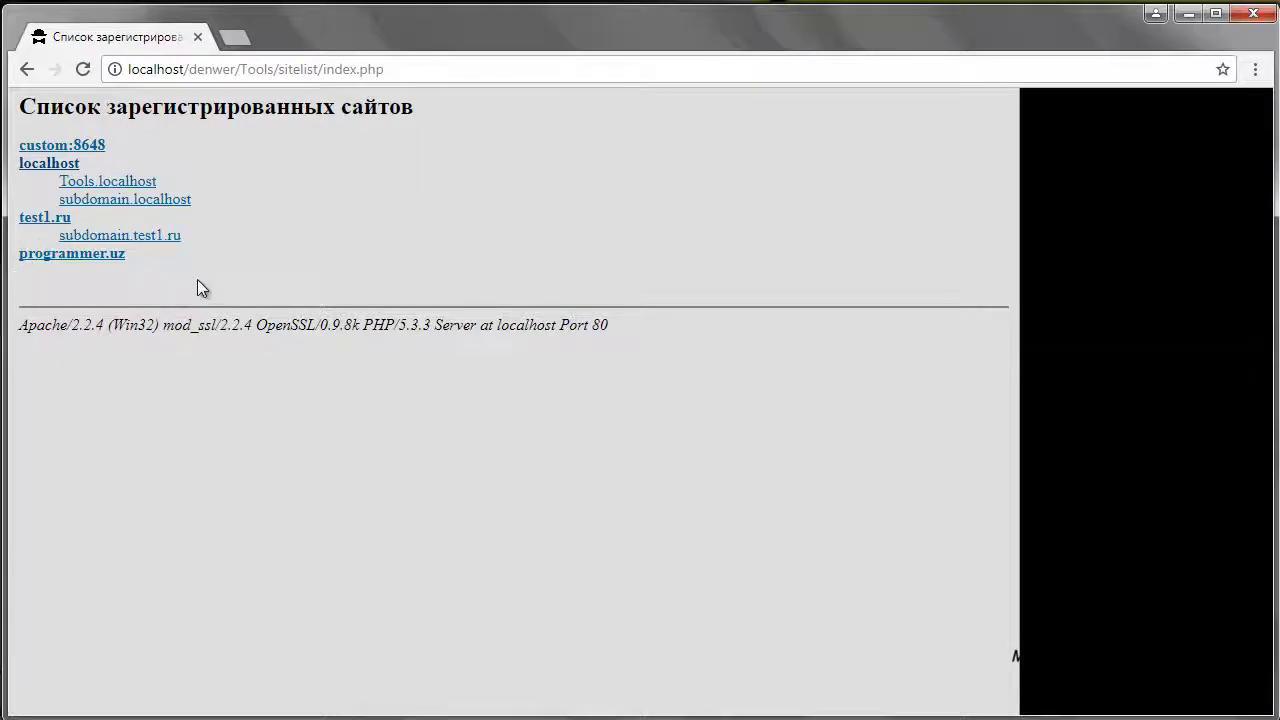
left_click(1187, 14)
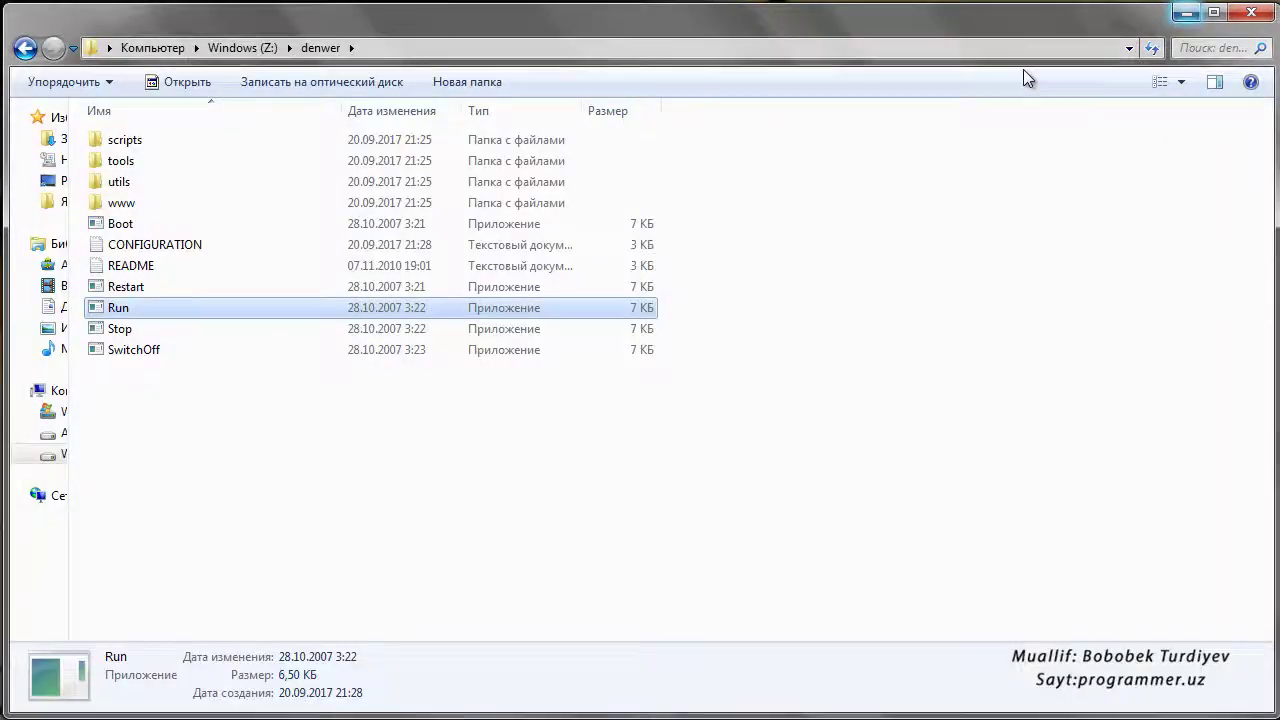
Open the www folder inside home\programmer.uz on the Windows (Z:) drive.
left_click(262, 49)
left_click(137, 163)
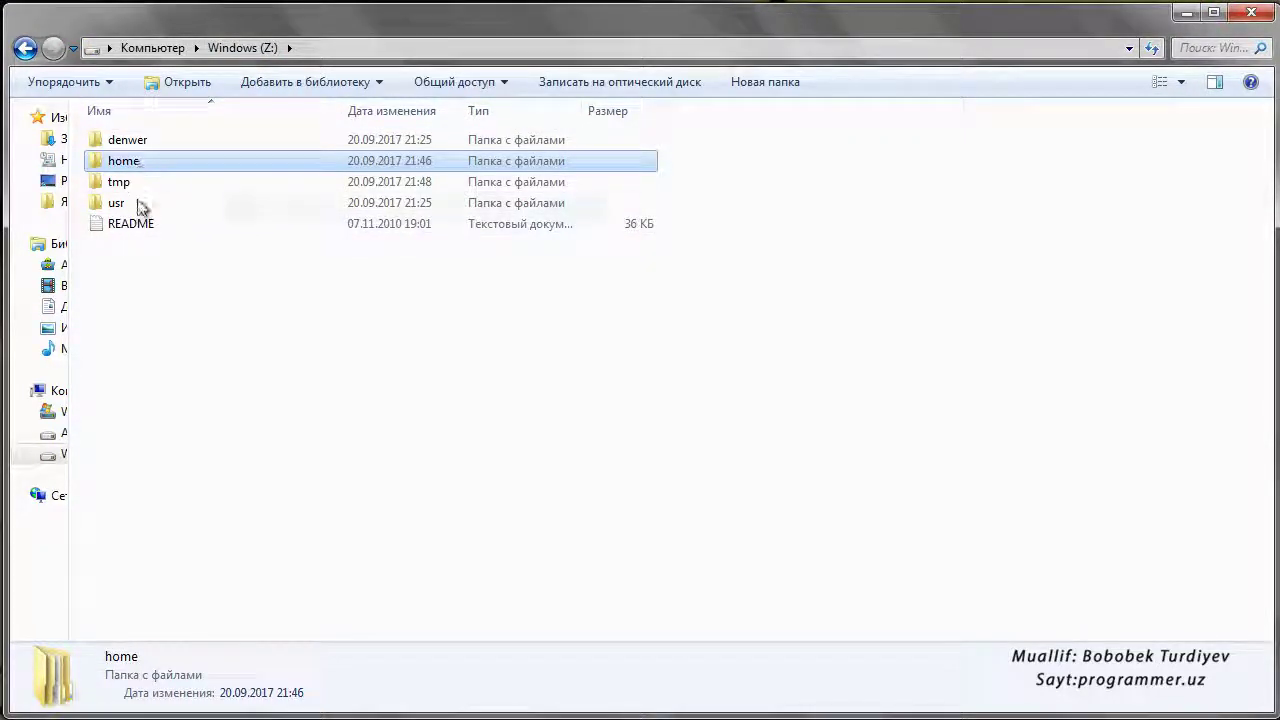
key("F2")
left_click(214, 165)
double_click(214, 165)
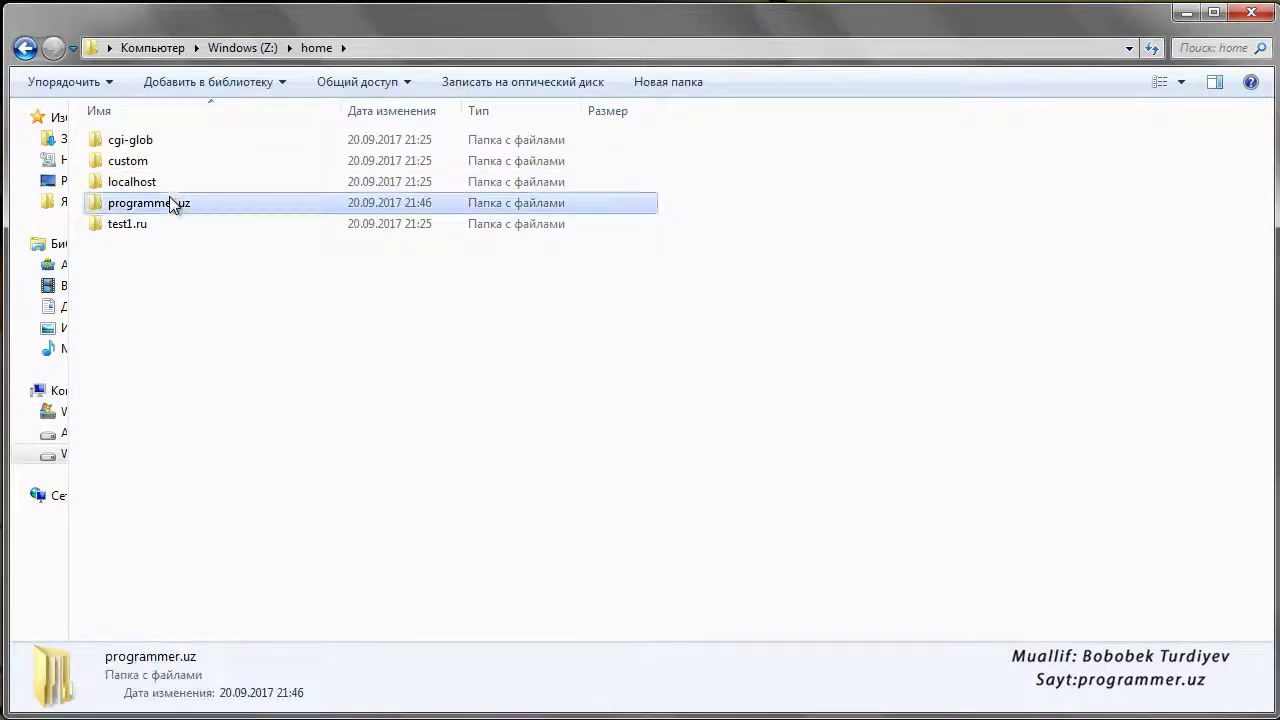
double_click(171, 204)
double_click(294, 139)
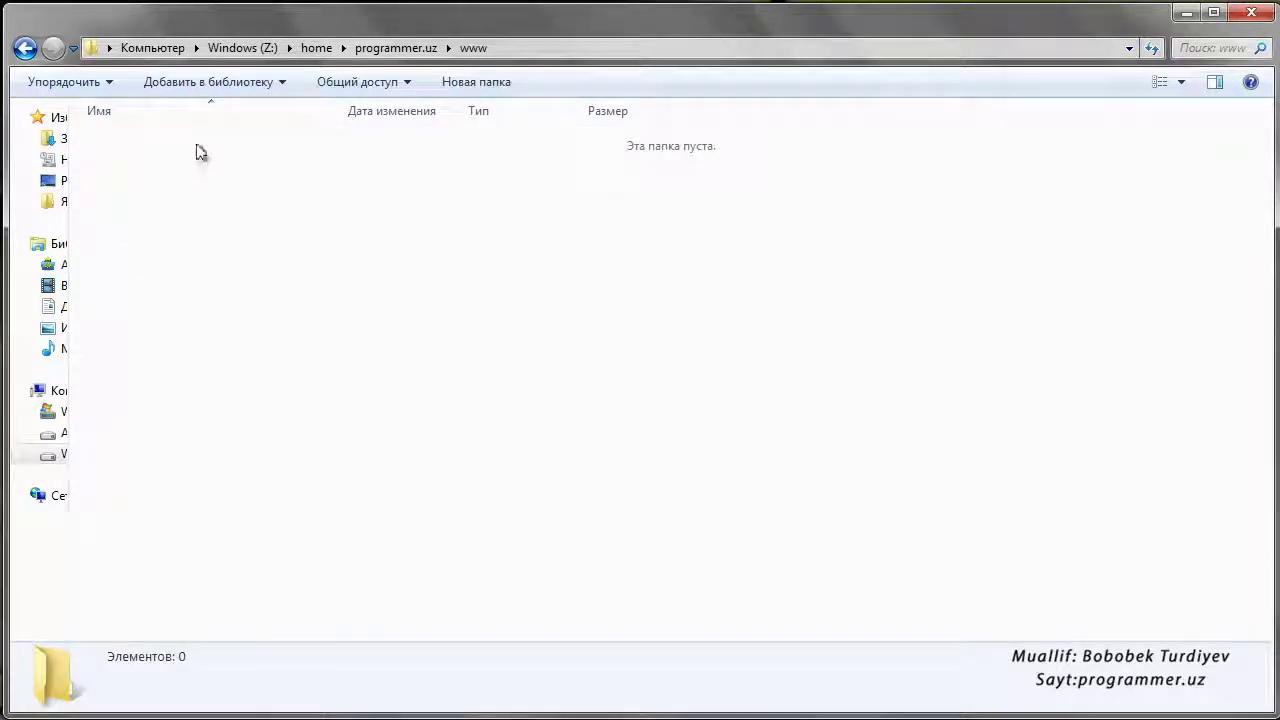
right_click(213, 202)
left_click(157, 180)
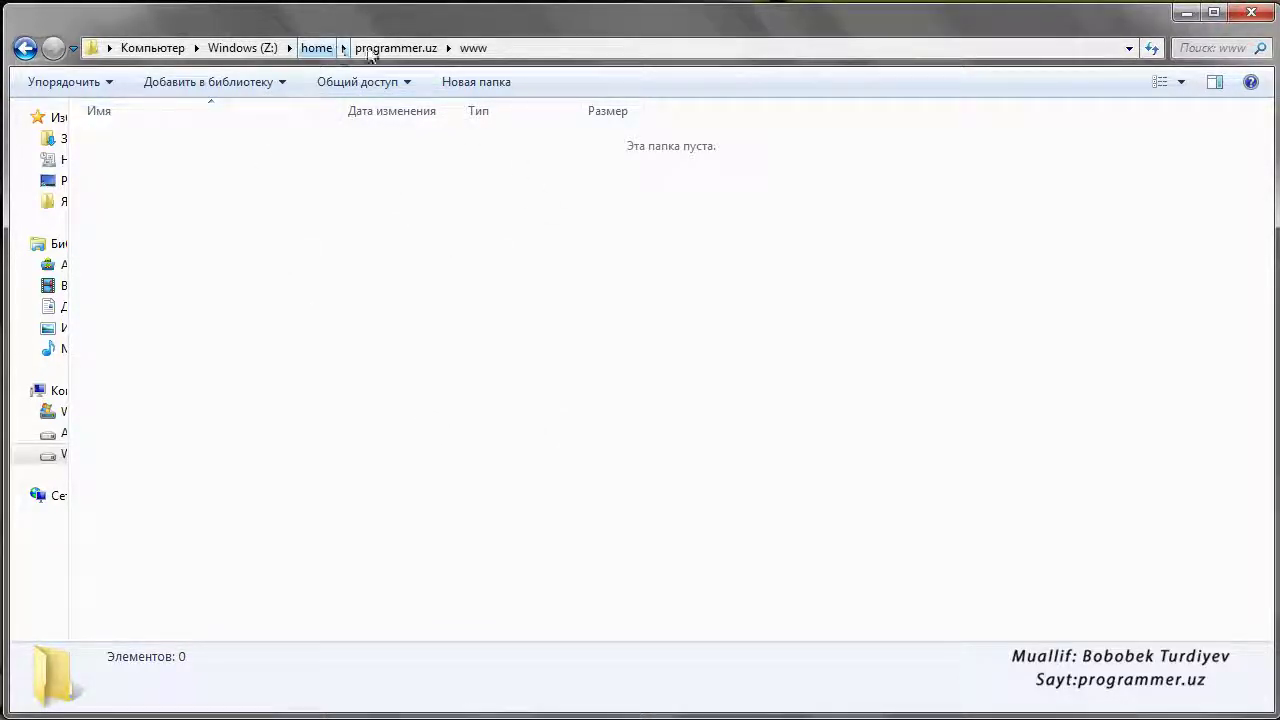
Open the index file from home\test1.ru\www in Notepad++.
left_click(317, 50)
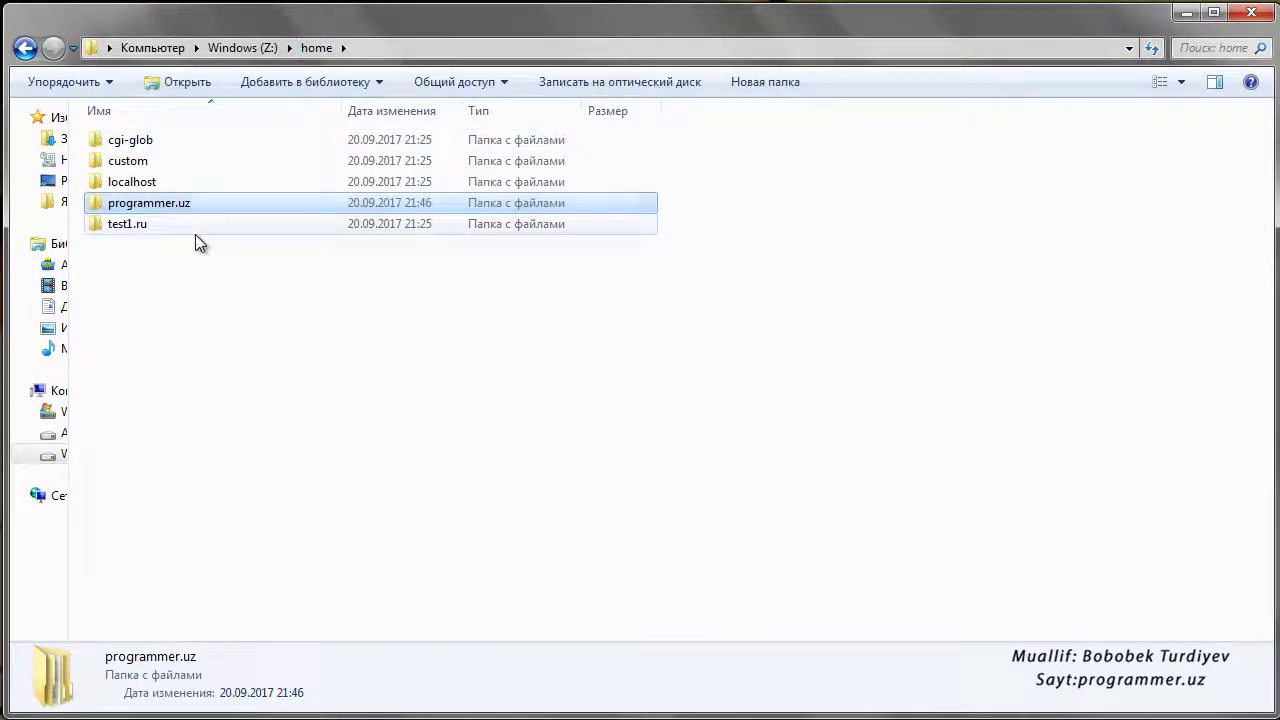
double_click(195, 232)
double_click(156, 181)
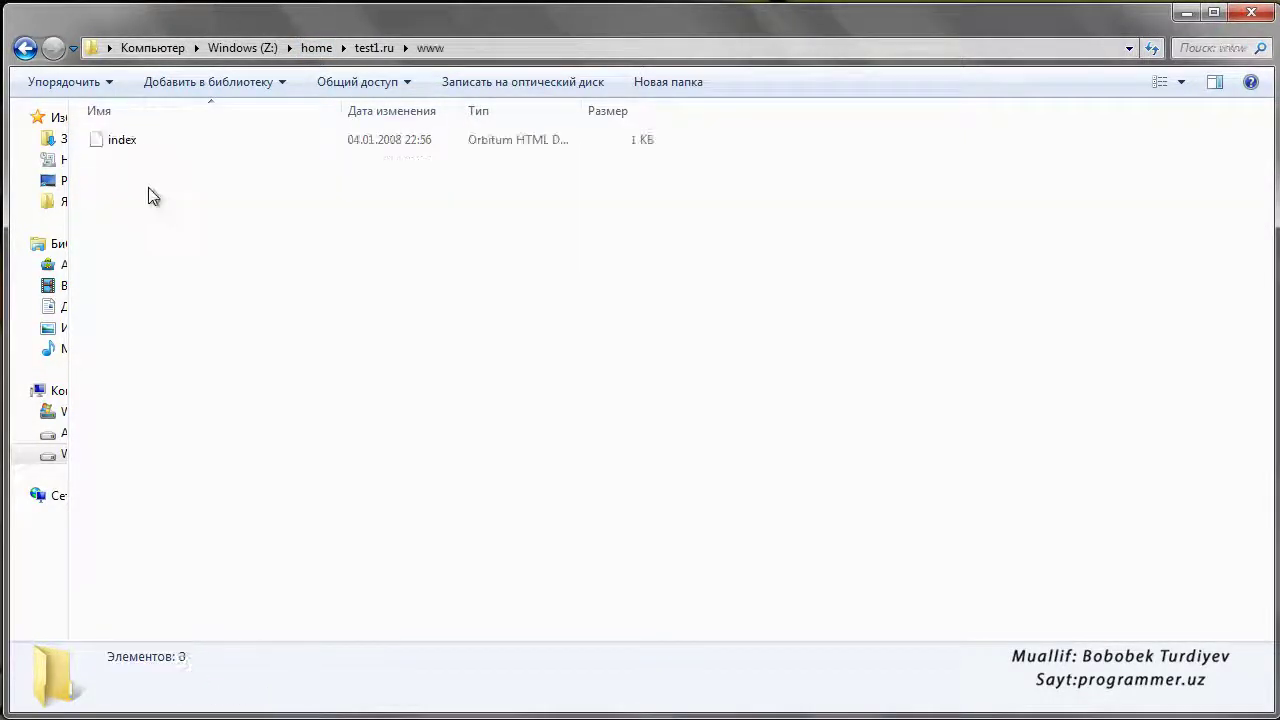
left_click(147, 145)
right_click(134, 143)
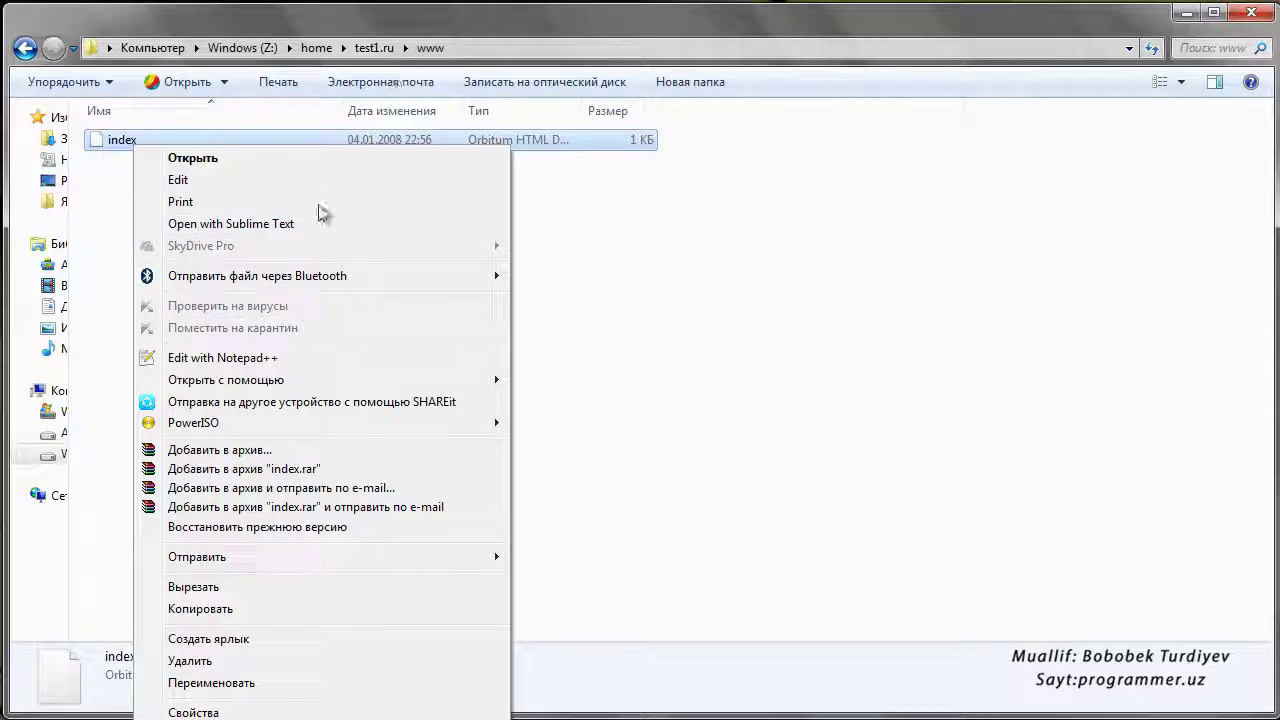
left_click(300, 357)
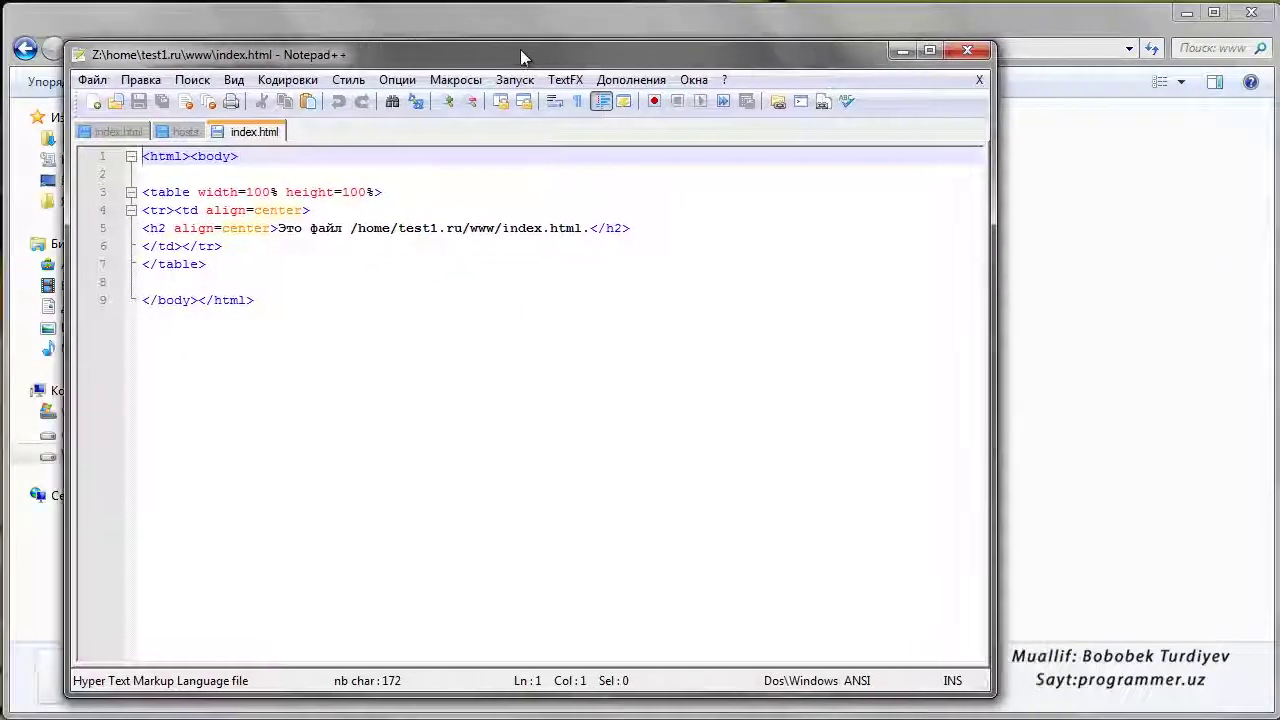
Examine the h2 heading text in test1.ru's index.html and close Notepad++.
left_click_drag(520, 49, 518, 50)
left_click_drag(276, 229, 586, 230)
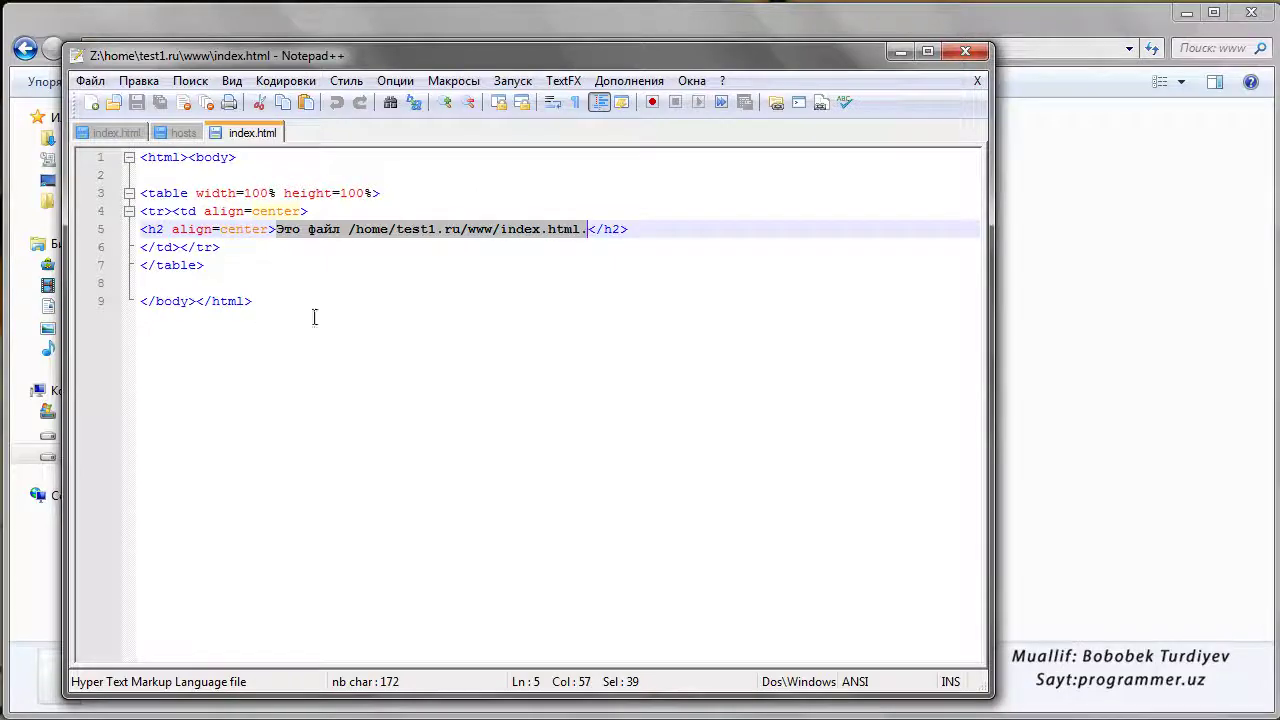
left_click(749, 224)
left_click(955, 58)
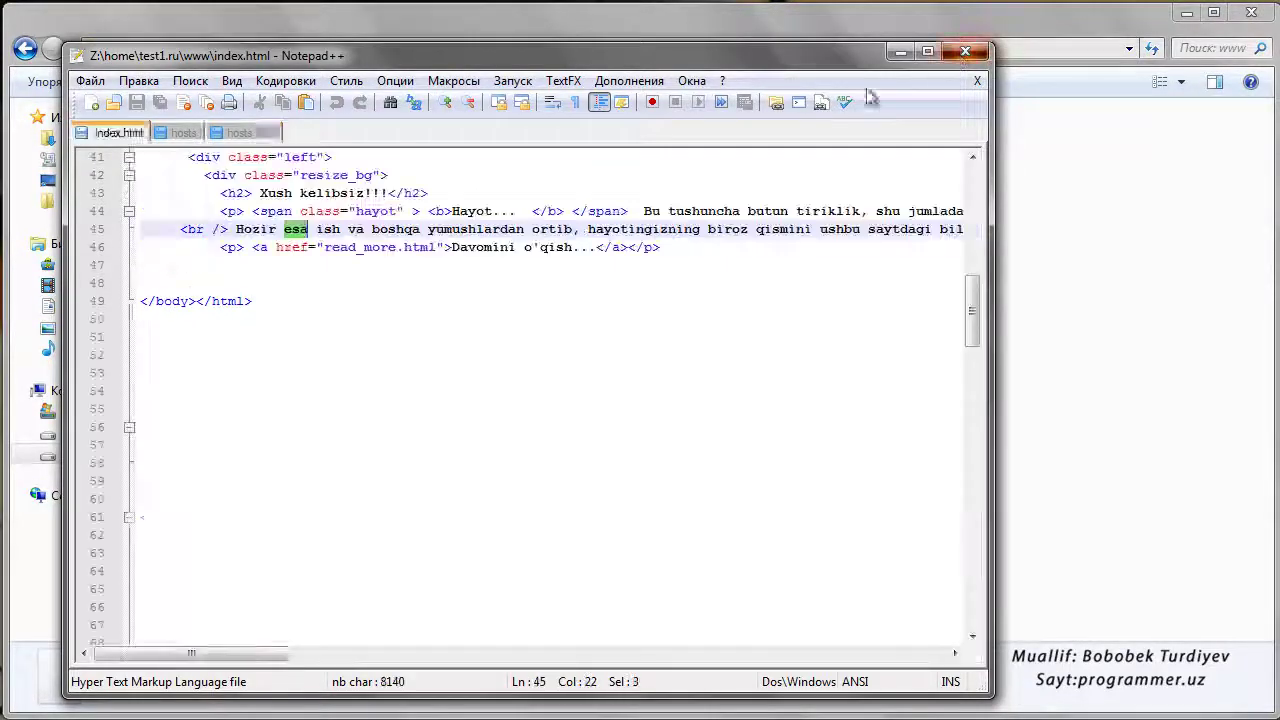
Open test1.ru's index file in the browser, select its file address, and close that browser window.
left_click(1063, 49)
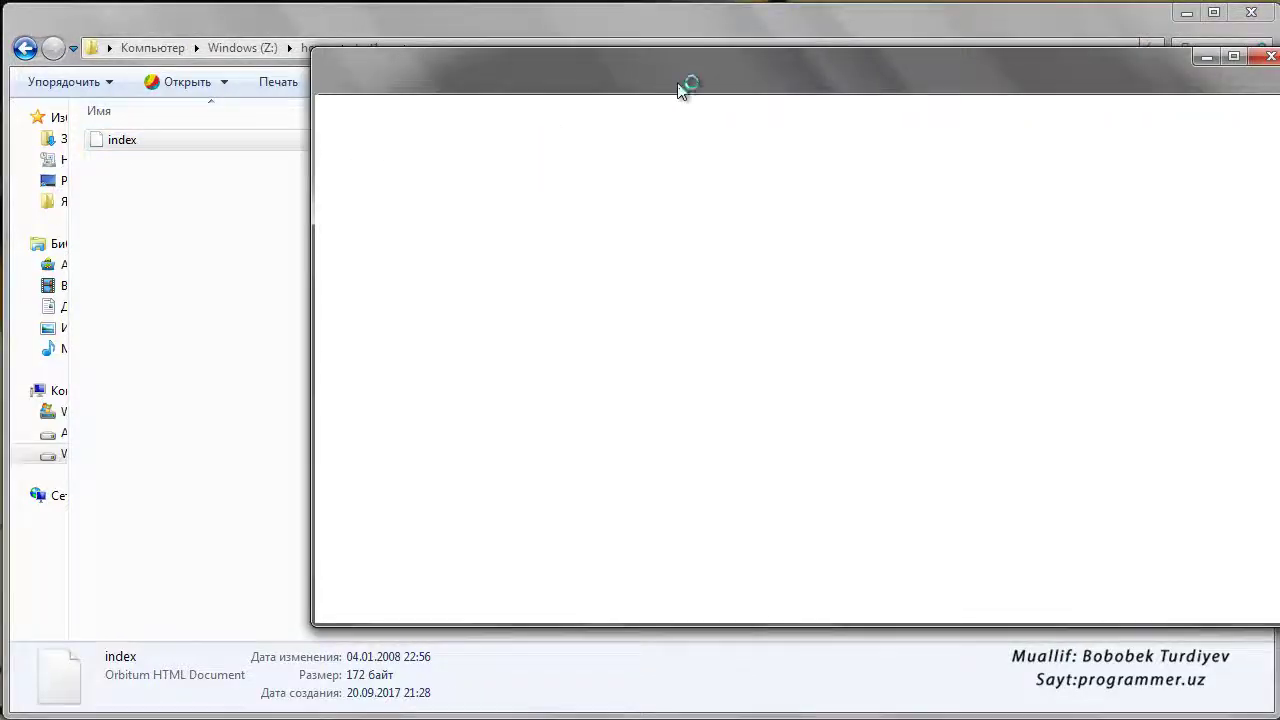
left_click_drag(443, 107, 437, 82)
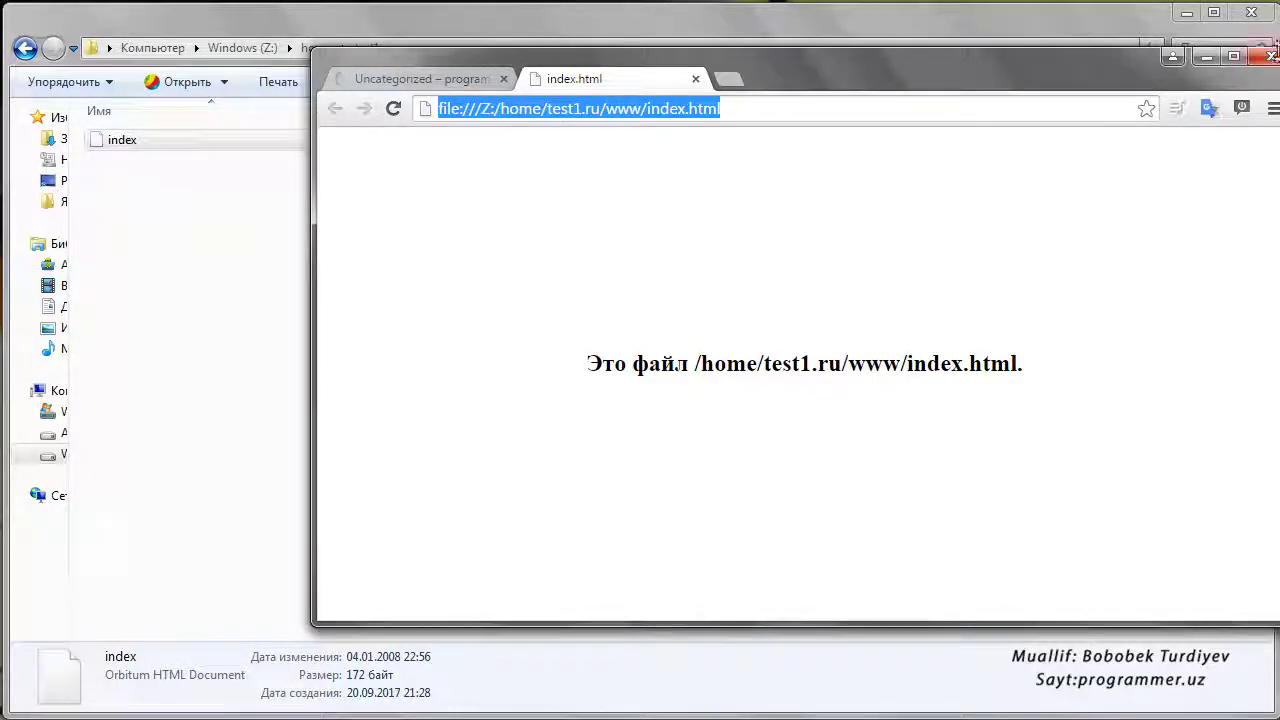
left_click(1268, 56)
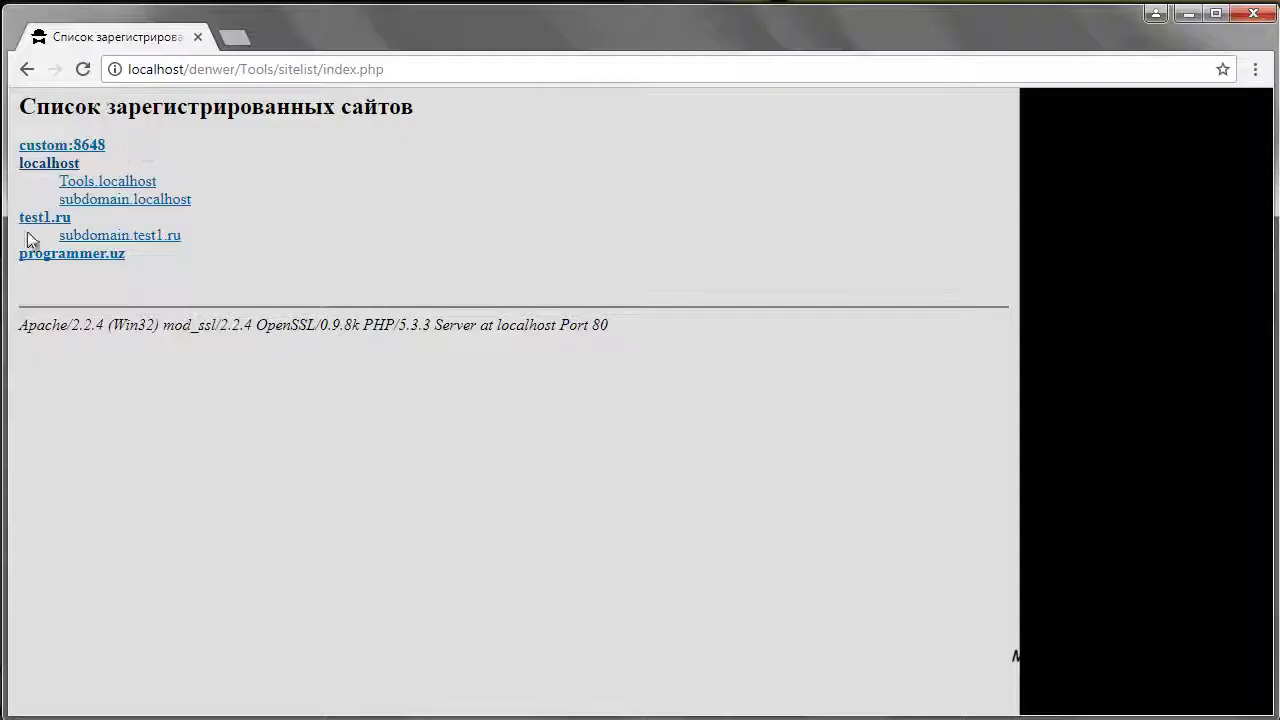
Open test1.ru in a new browser tab and select the page's heading line to check it, leaving it deselected.
left_click(235, 40)
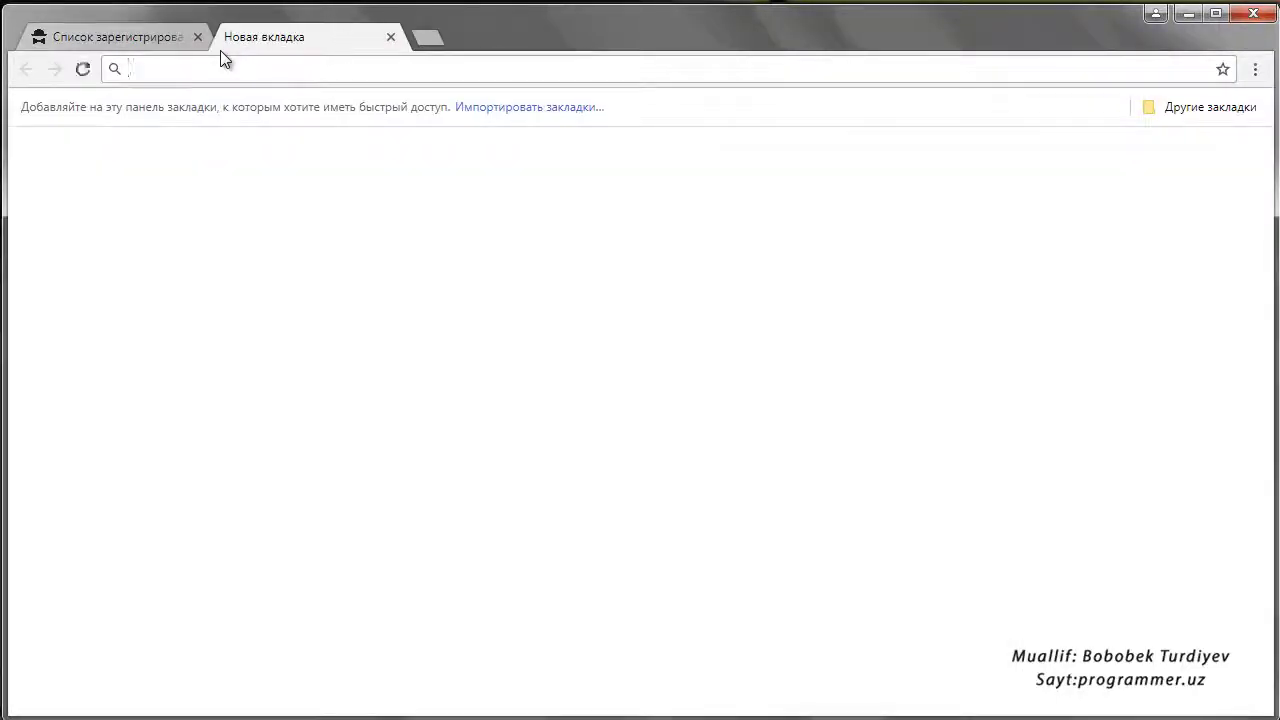
type("test1.ru")
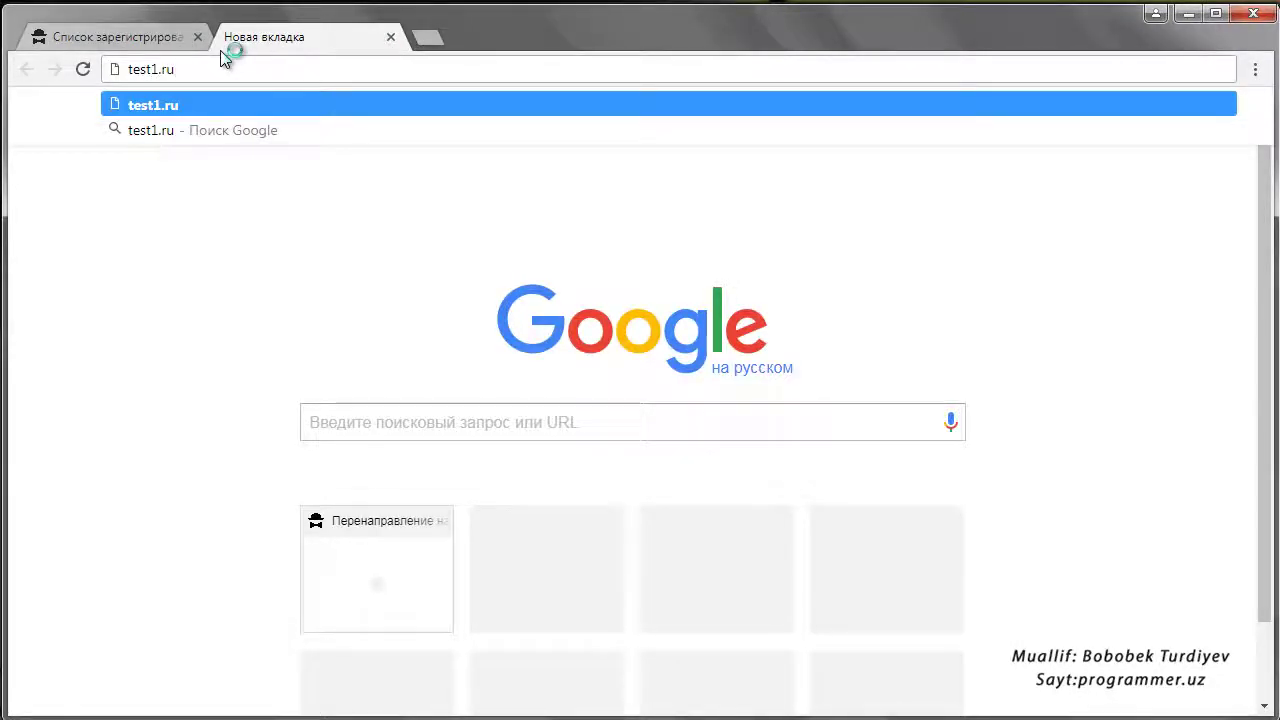
key("Return")
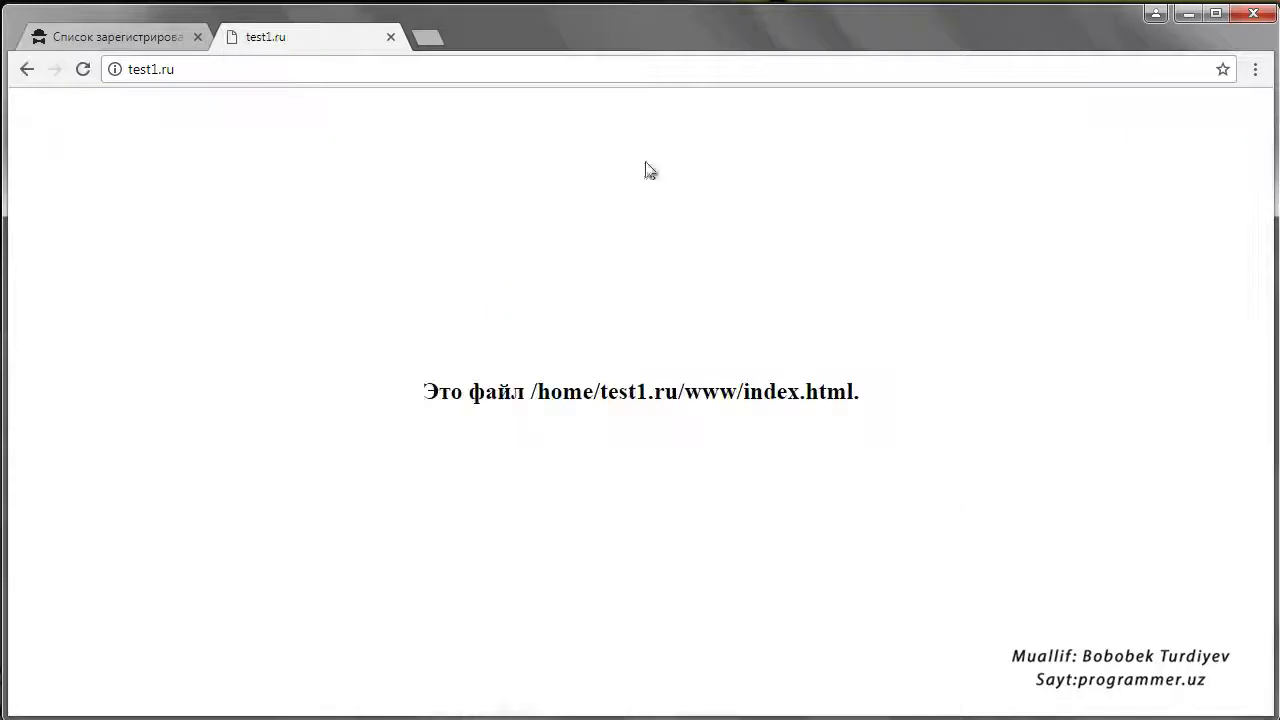
left_click_drag(351, 369, 891, 397)
left_click(891, 397)
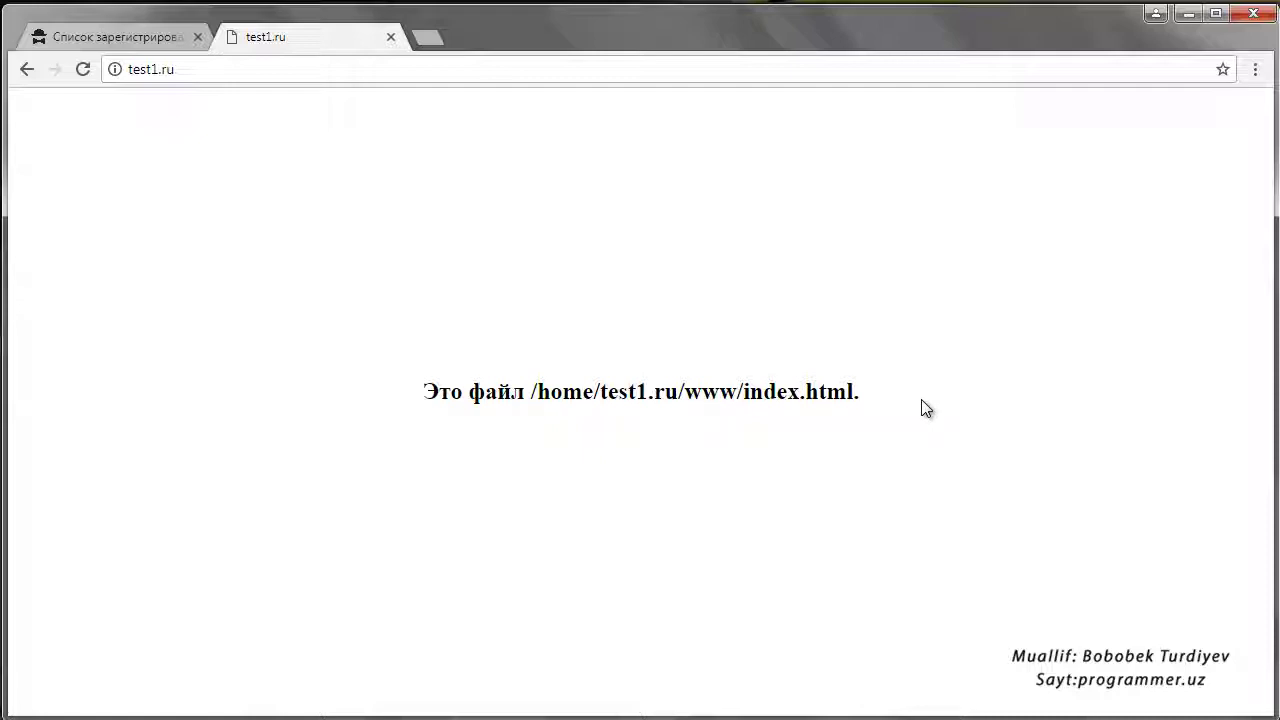
left_click(909, 391)
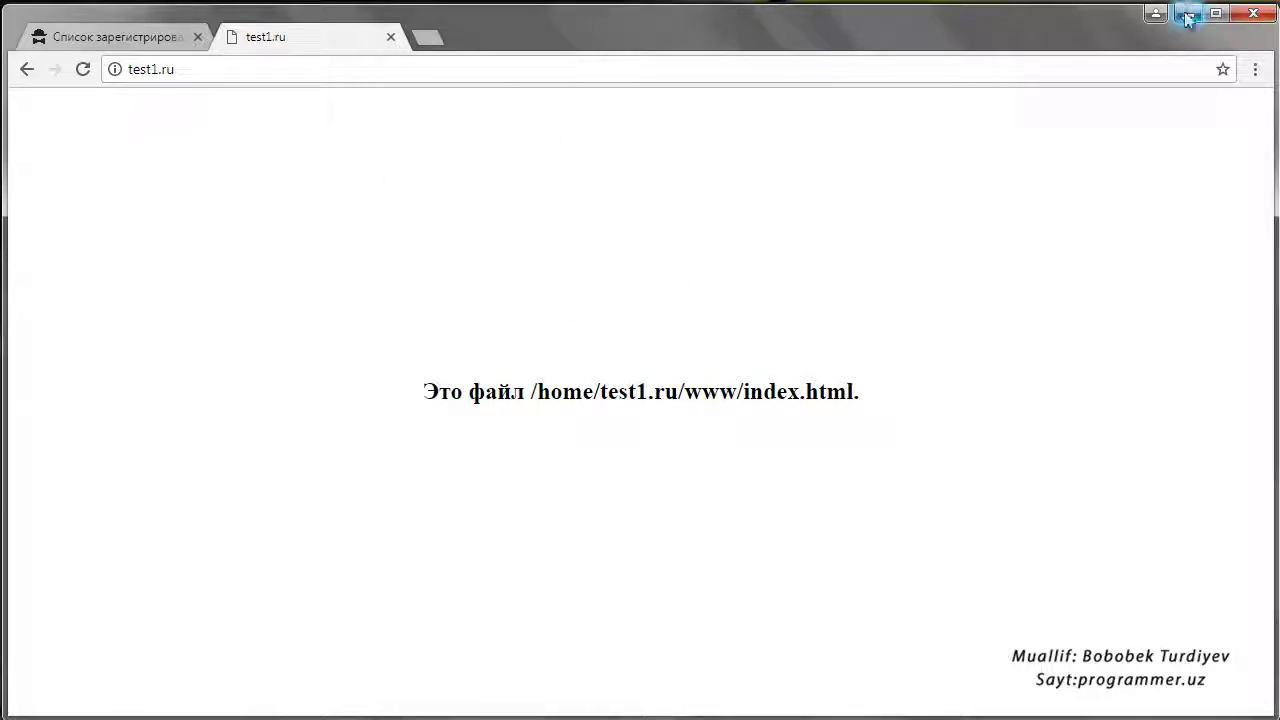
Return to the list of registered sites and minimize the browser window.
left_click(82, 43)
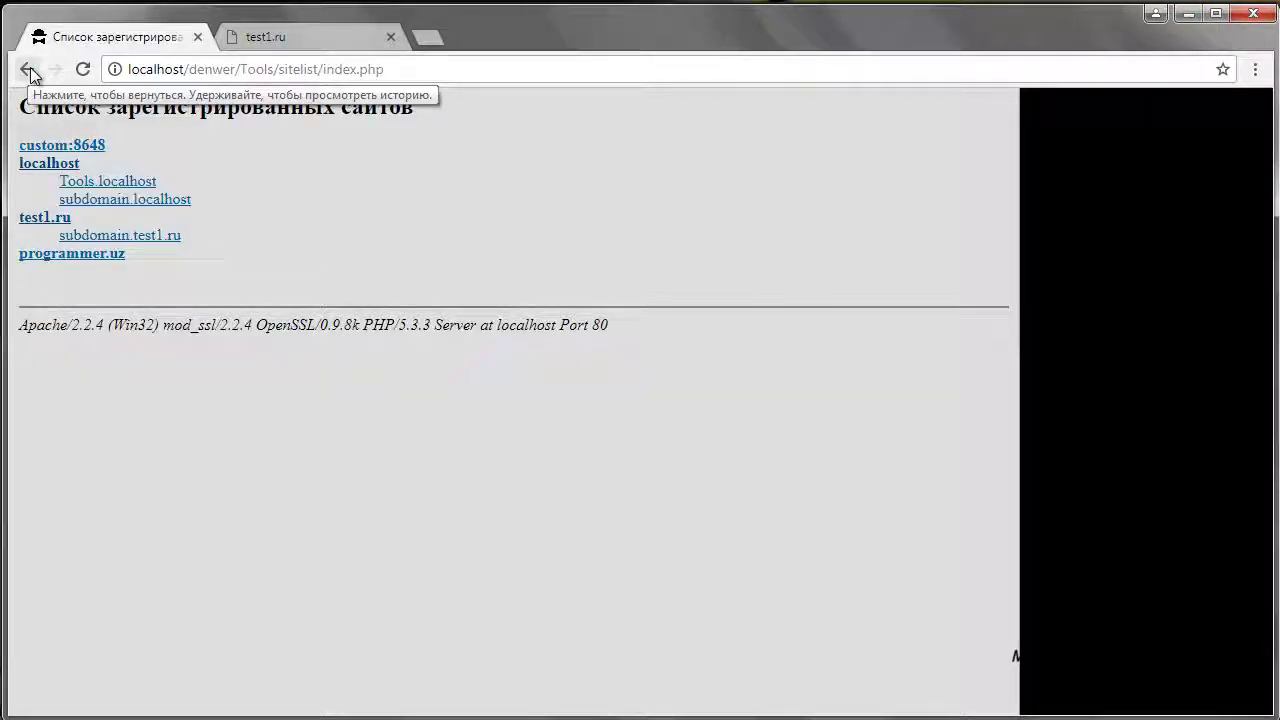
left_click(1185, 14)
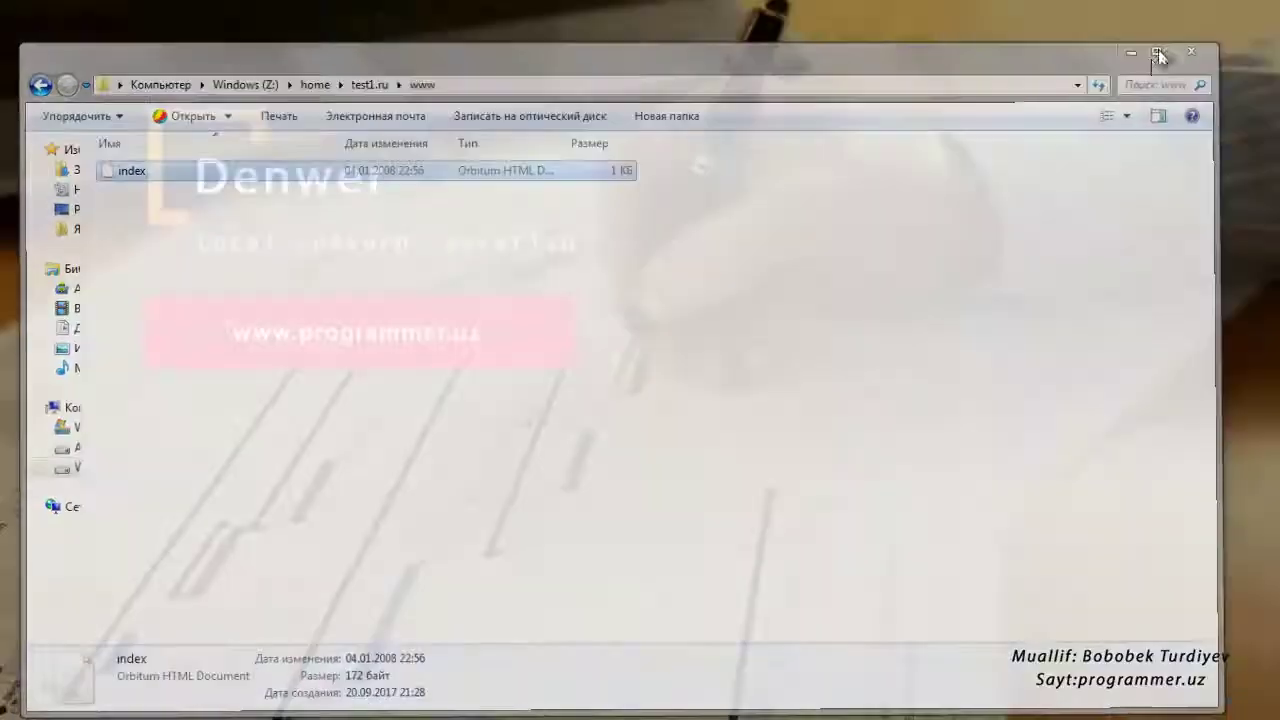